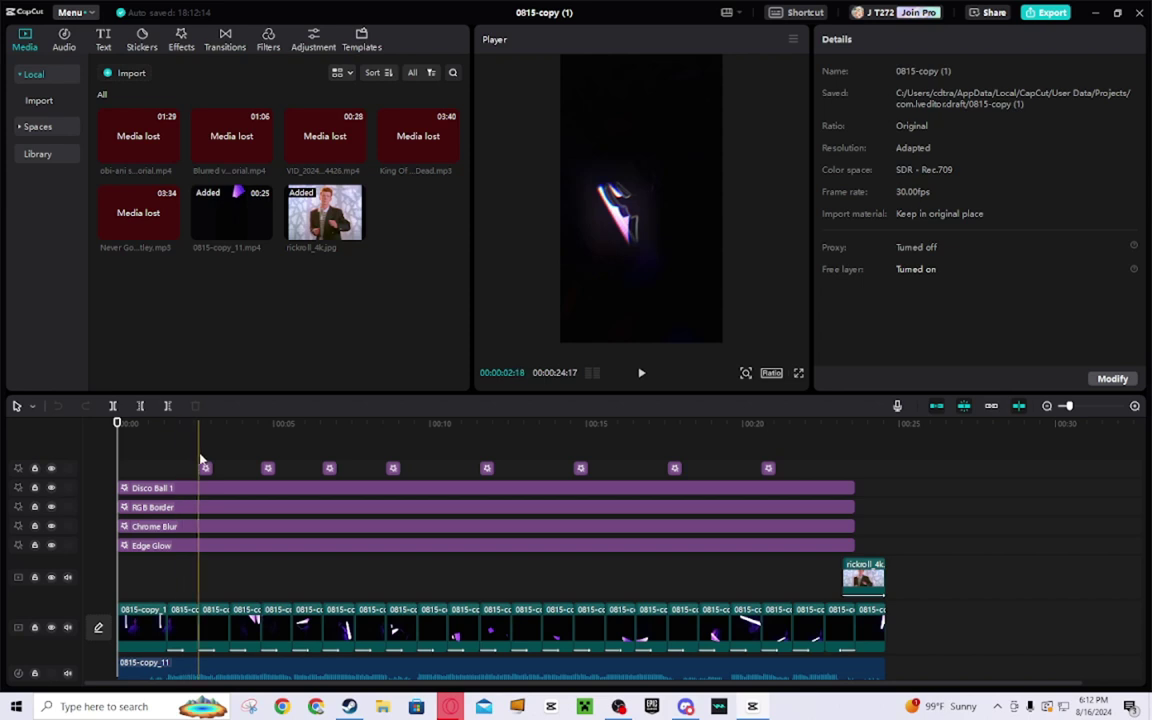
Step: Check the soundtrack's auto-beat setting, then preview the beat cuts
{"action": "scroll", "coordinate": [330, 490], "scroll_direction": "down", "scroll_amount": 1}
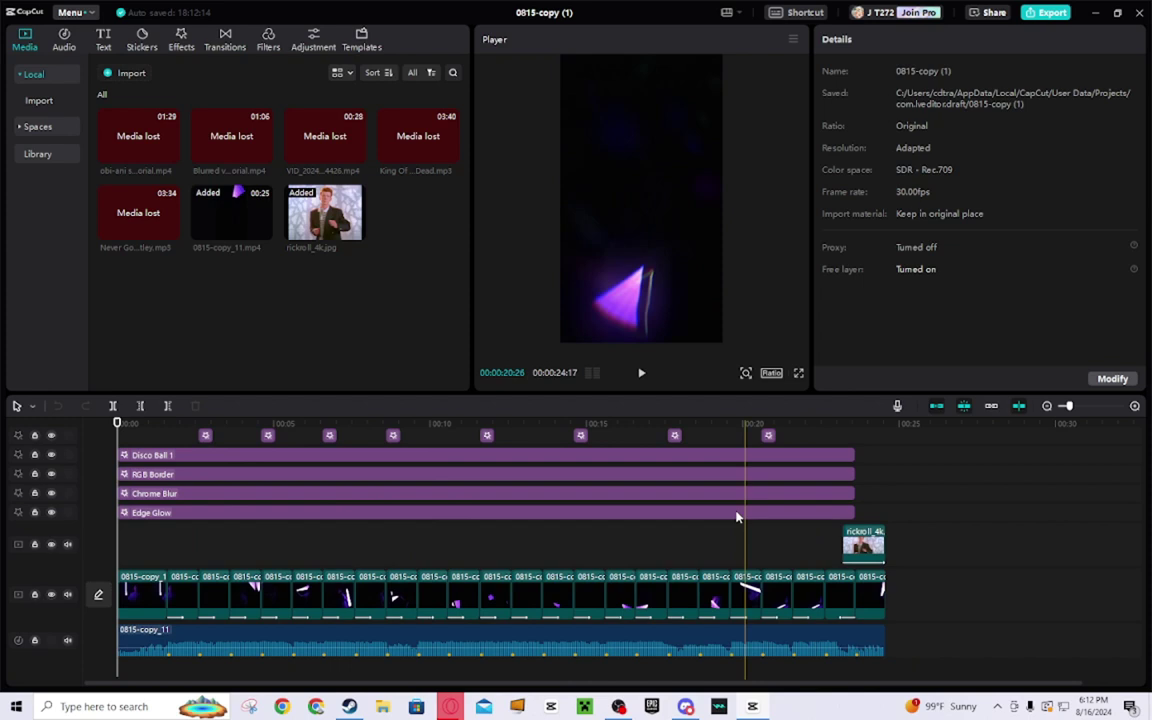
{"action": "scroll", "coordinate": [180, 532], "scroll_direction": "down", "scroll_amount": 1}
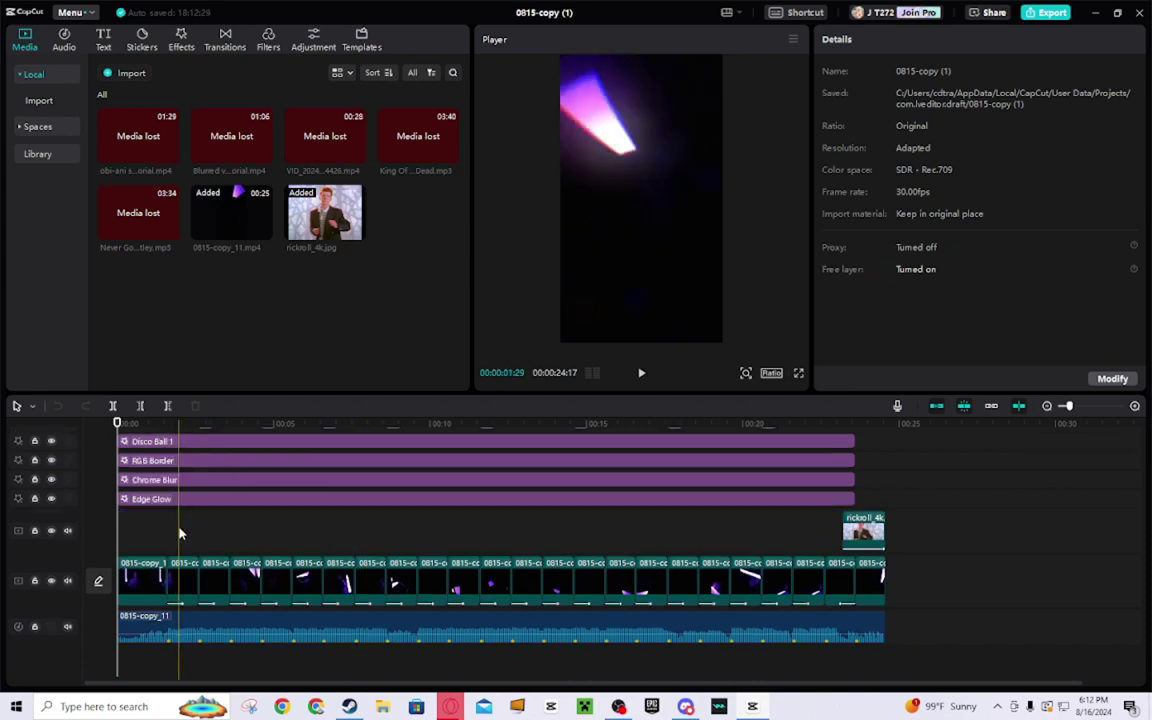
{"action": "left_click", "coordinate": [183, 625]}
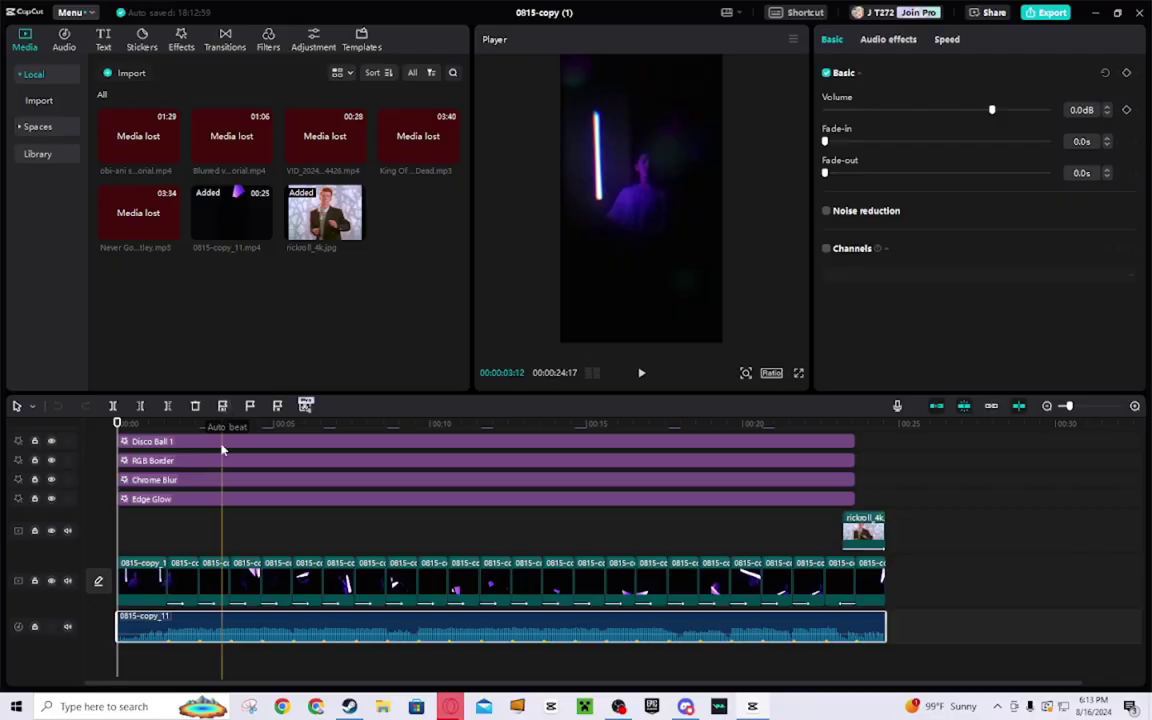
{"action": "left_click", "coordinate": [250, 405]}
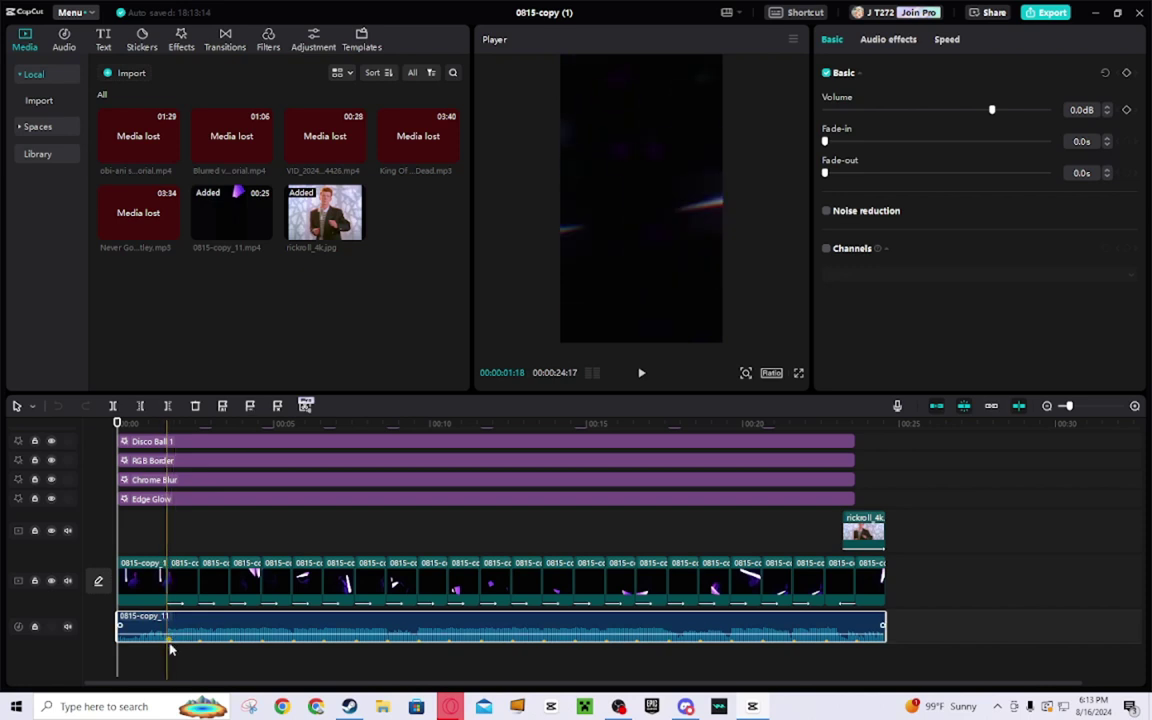
{"action": "left_click", "coordinate": [158, 543]}
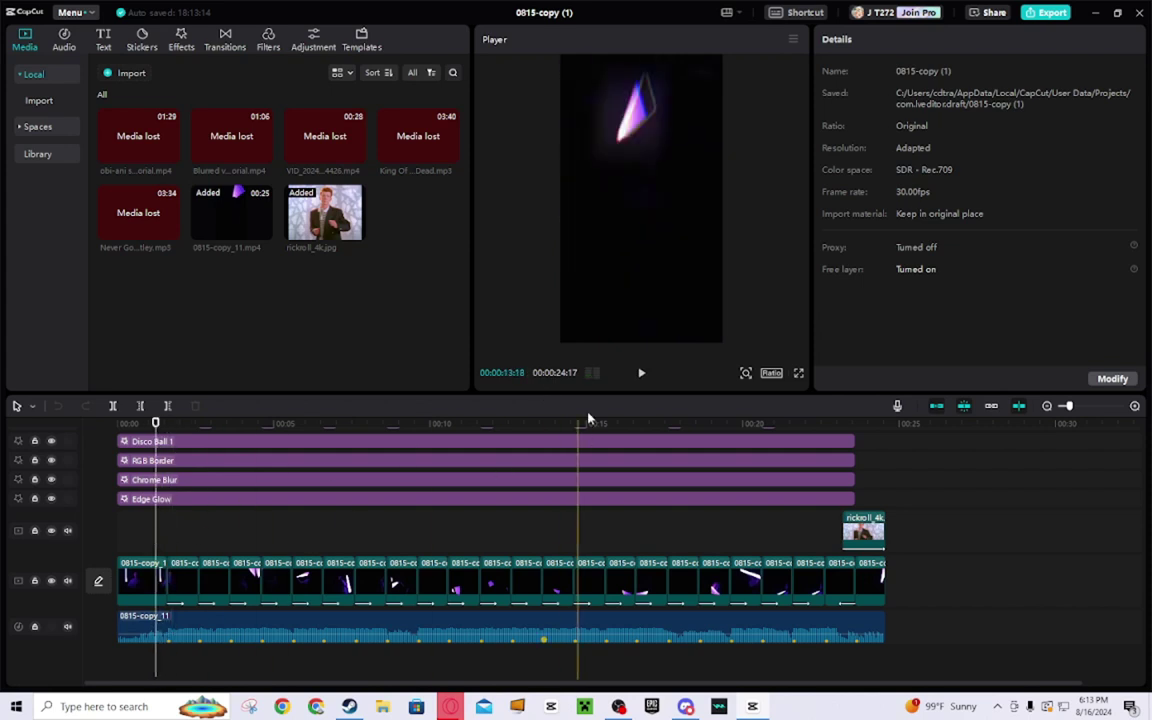
{"action": "left_click", "coordinate": [645, 375]}
{"action": "left_click", "coordinate": [646, 376]}
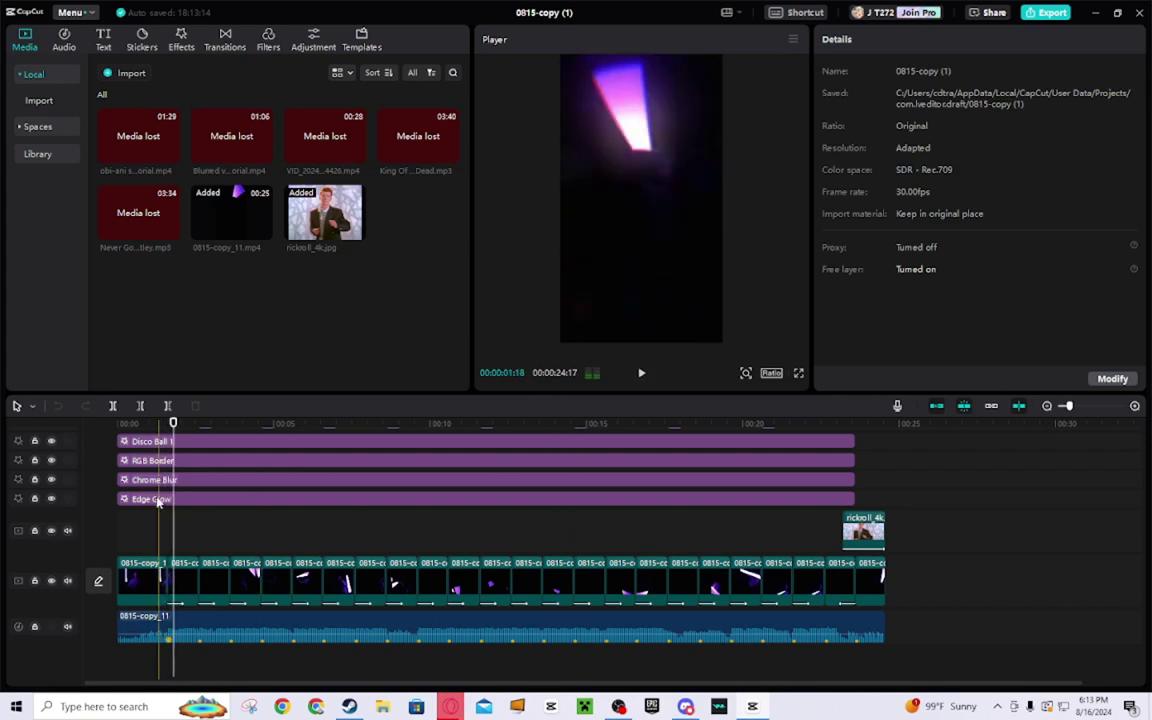
Step: Select the second light-saber clip and view its In entrance-animation presets
{"action": "left_click", "coordinate": [182, 572]}
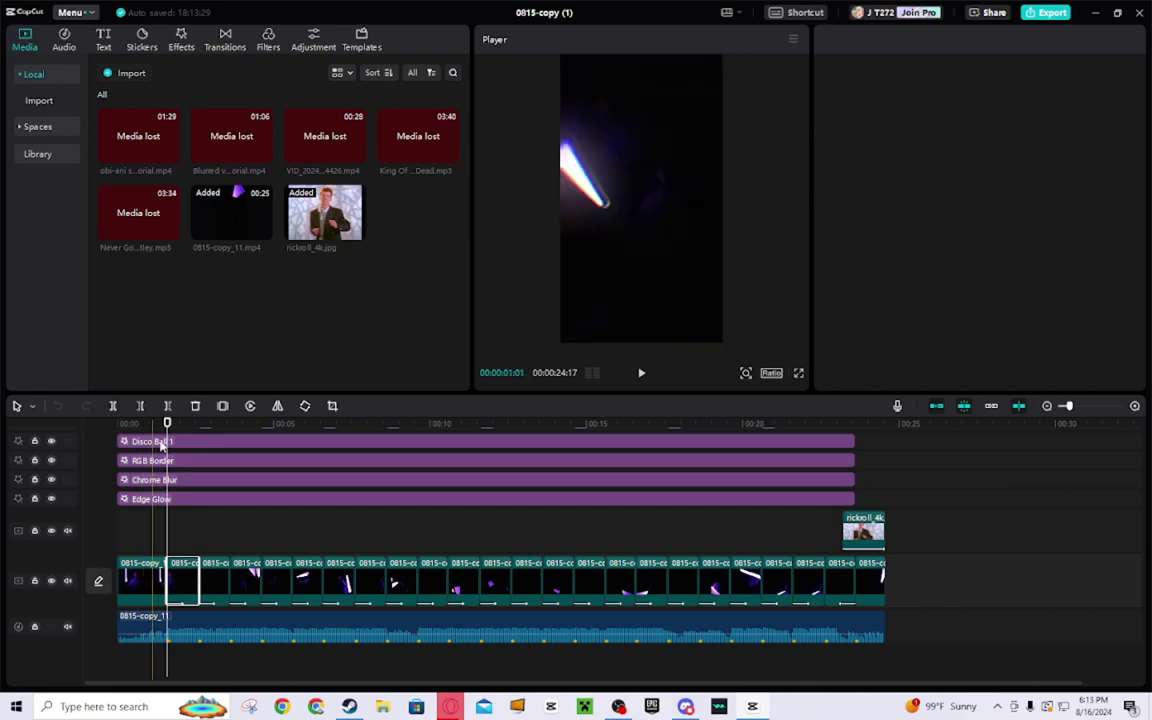
{"action": "left_click", "coordinate": [189, 521]}
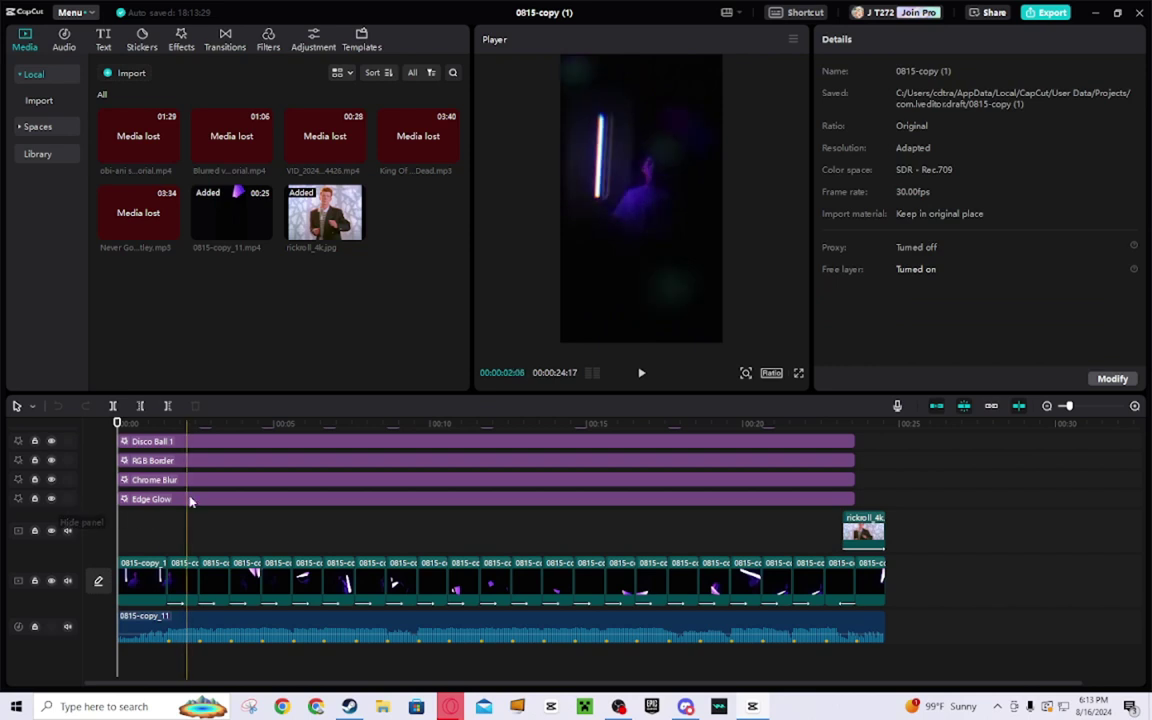
{"action": "left_click", "coordinate": [642, 374]}
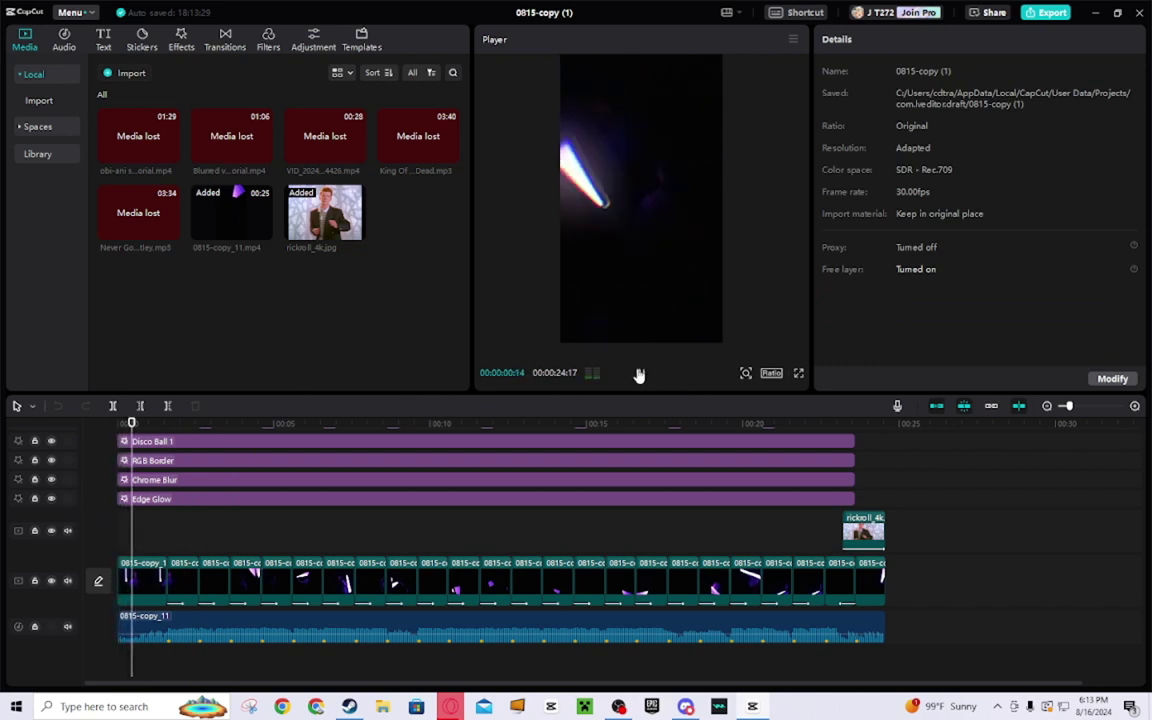
{"action": "left_click", "coordinate": [640, 374]}
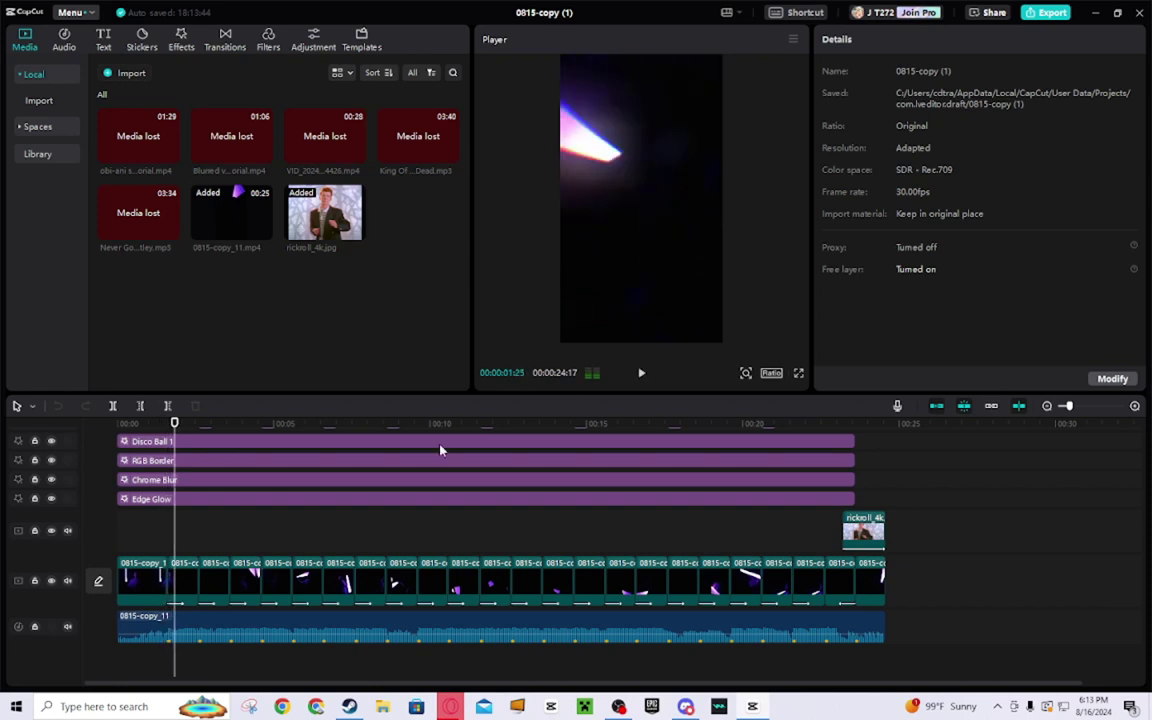
{"action": "left_click", "coordinate": [182, 582]}
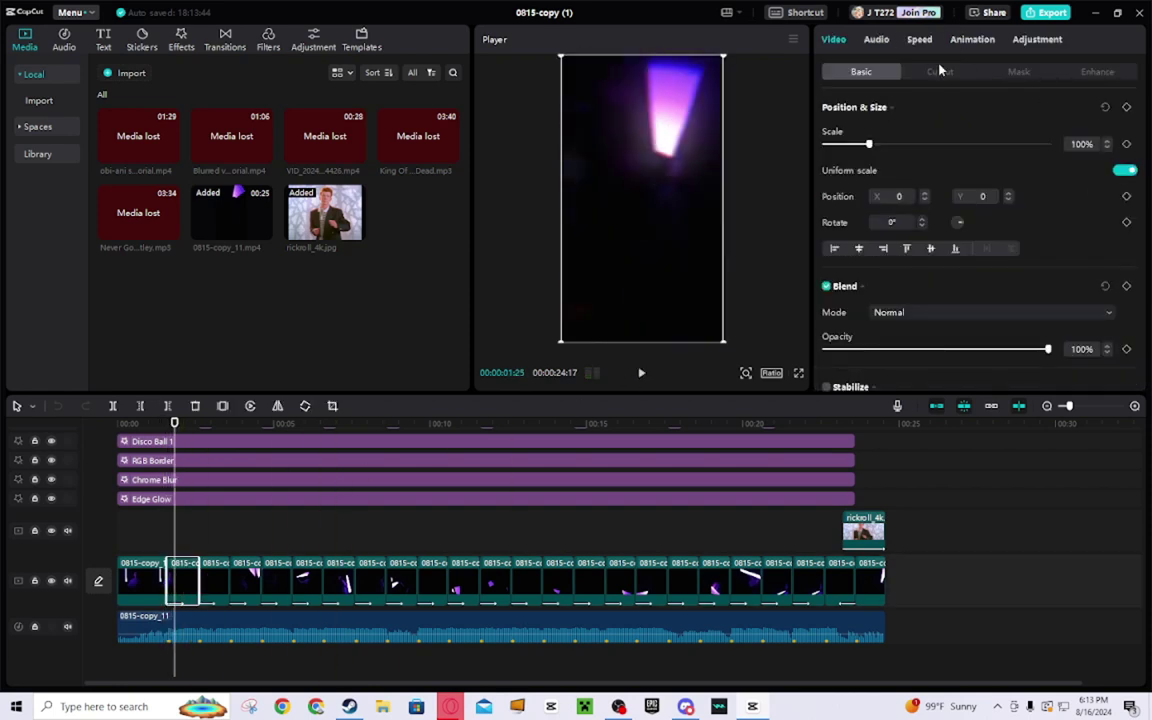
{"action": "left_click", "coordinate": [969, 41]}
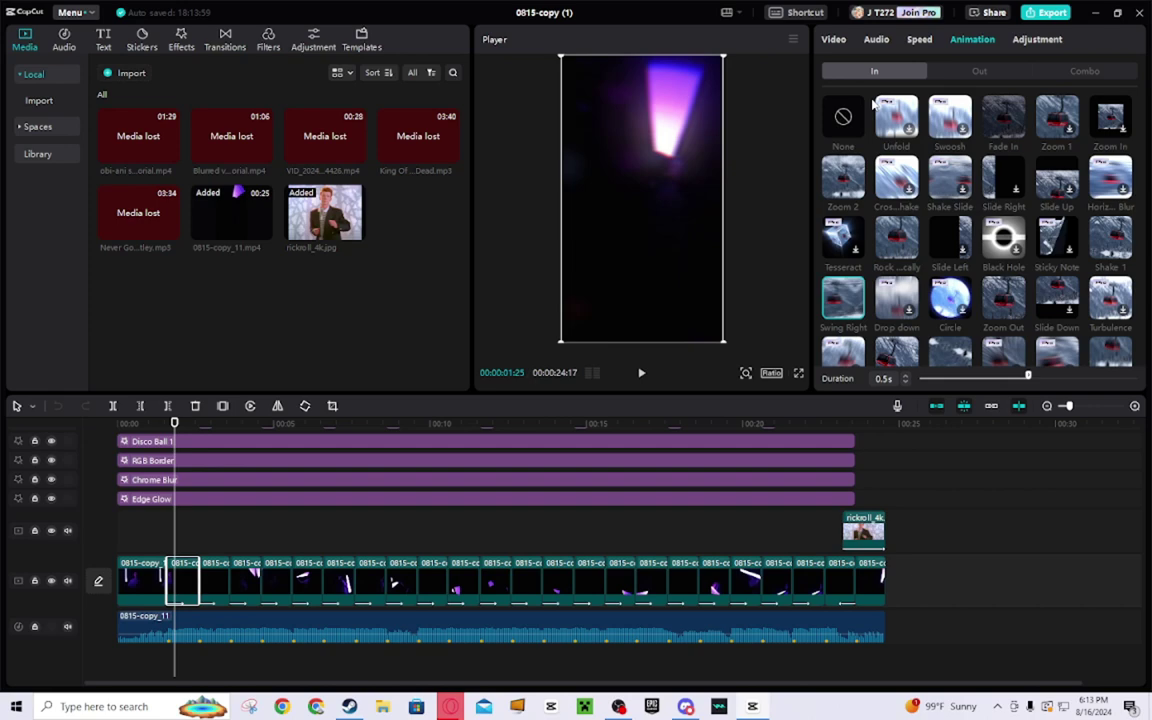
Step: Check the third clip's Shake 1 entrance and scrub through the later clips
{"action": "left_click", "coordinate": [170, 553]}
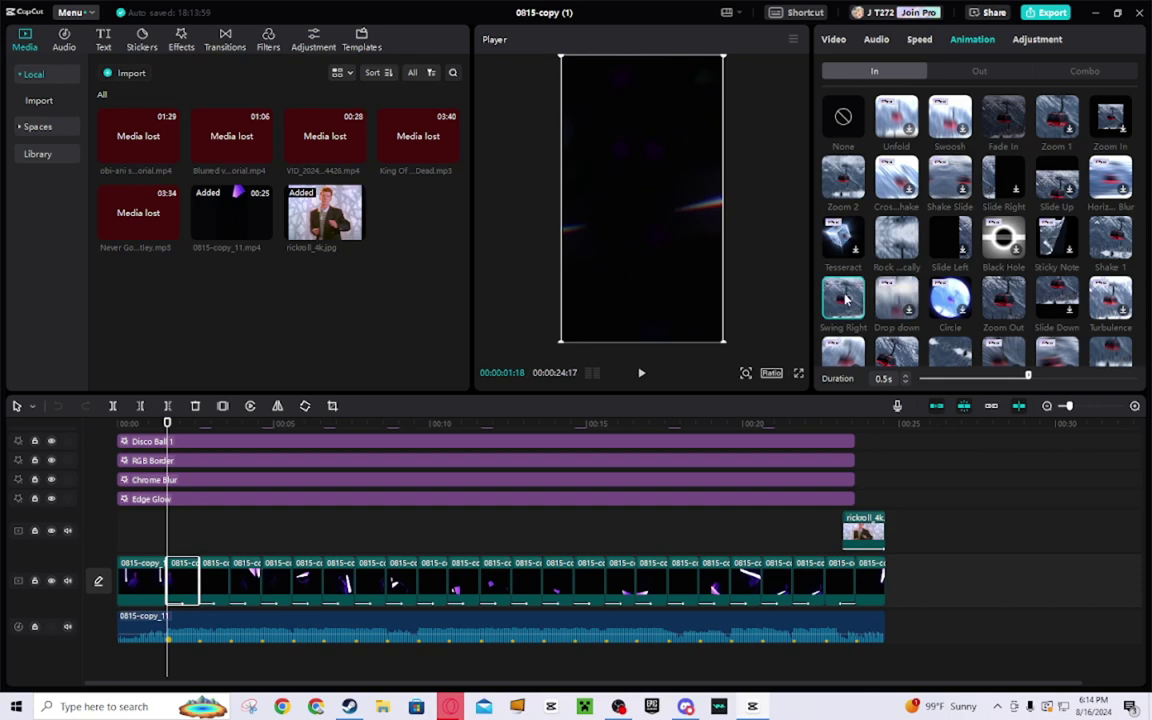
{"action": "left_click", "coordinate": [215, 512]}
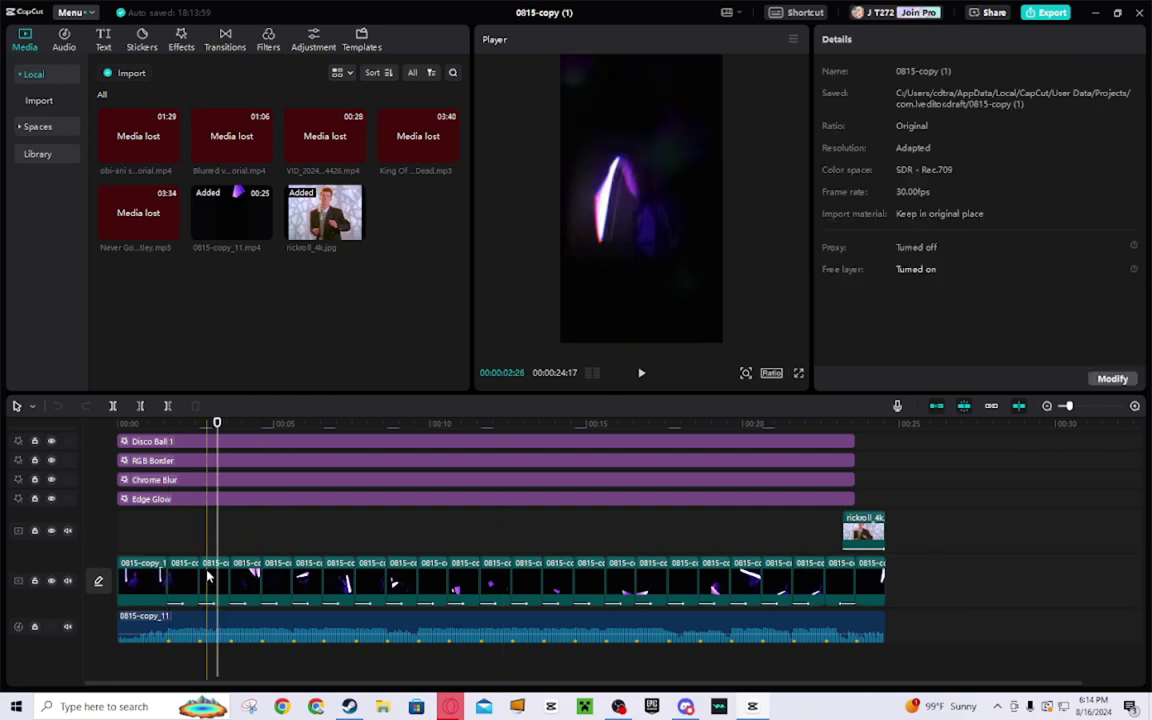
{"action": "left_click", "coordinate": [208, 577]}
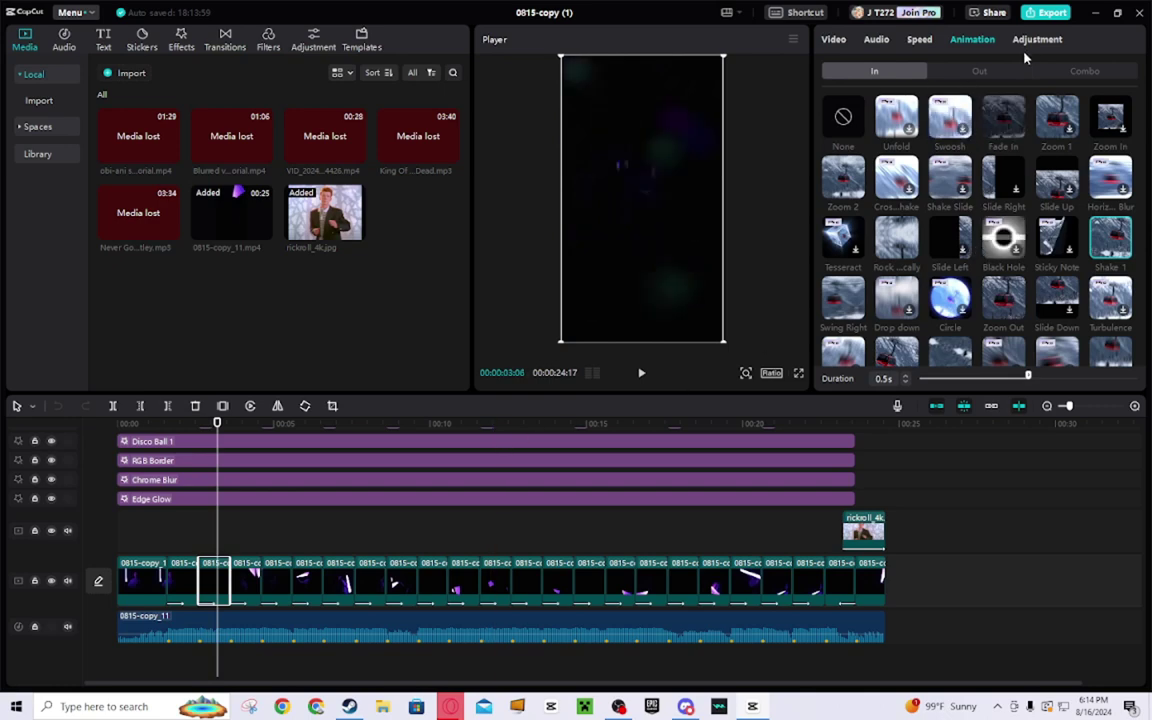
{"action": "left_click_drag", "start_coordinate": [216, 509], "coordinate": [3, 497]}
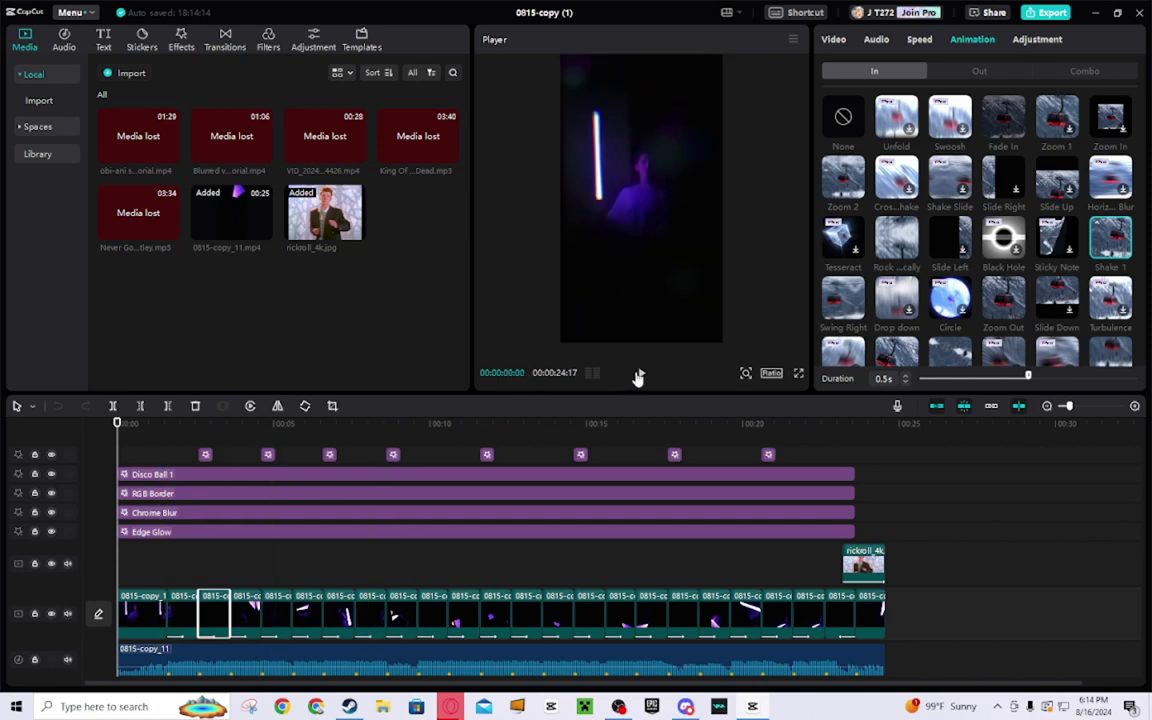
Step: Inspect the Disco Ball 1 effect's settings, then return the preview to the start
{"action": "left_click", "coordinate": [184, 475]}
{"action": "left_click", "coordinate": [645, 374]}
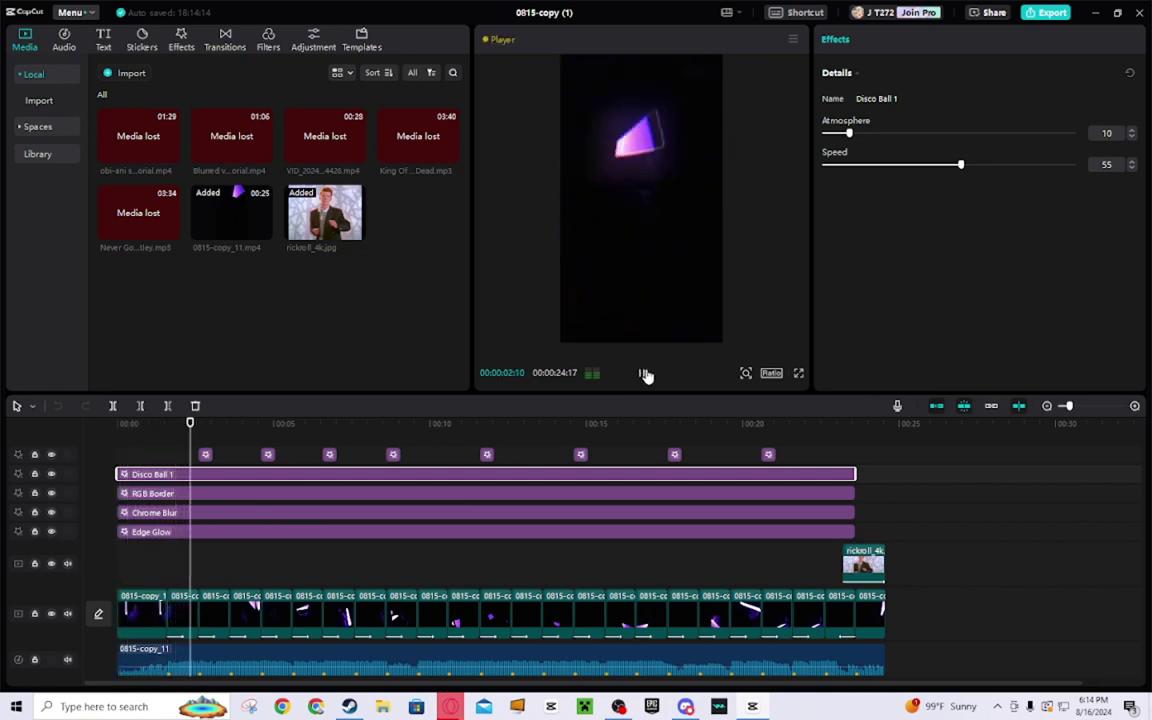
{"action": "left_click", "coordinate": [645, 374]}
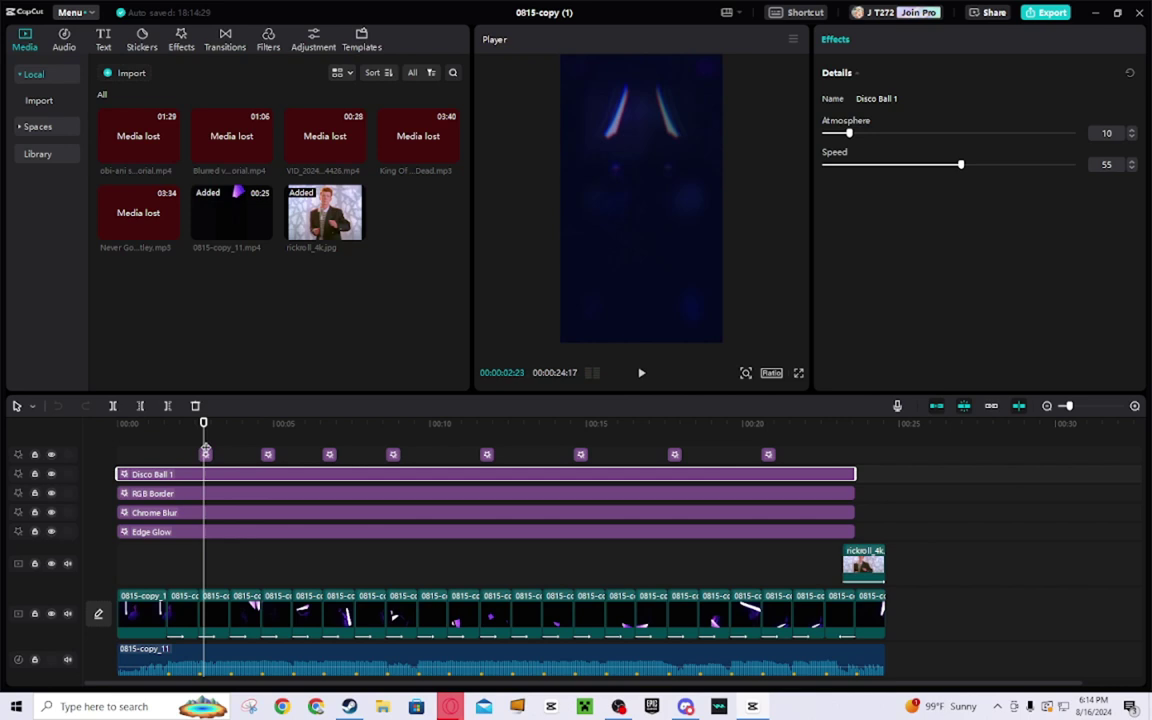
{"action": "key", "text": "Home"}
Step: Review RGB Border at Horizontal 100, Speed 67, Vertical 50, and preview it
{"action": "left_click", "coordinate": [181, 41]}
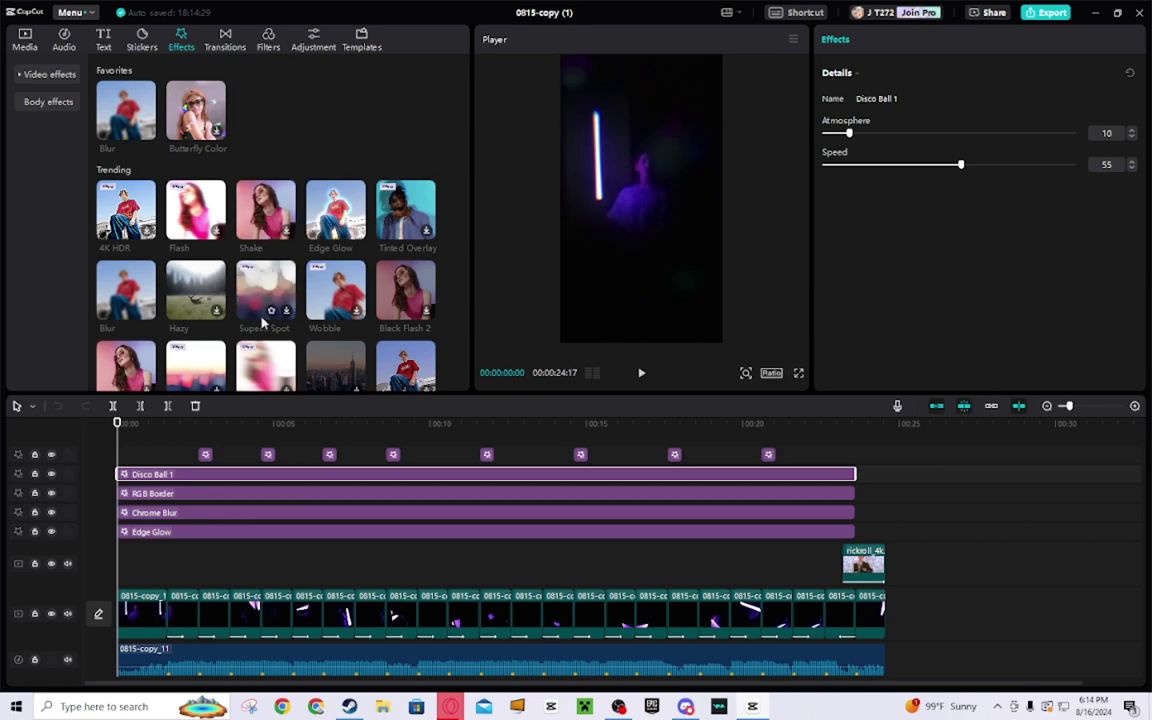
{"action": "scroll", "coordinate": [265, 322], "scroll_direction": "down", "scroll_amount": 2}
{"action": "scroll", "coordinate": [285, 323], "scroll_direction": "down", "scroll_amount": 2}
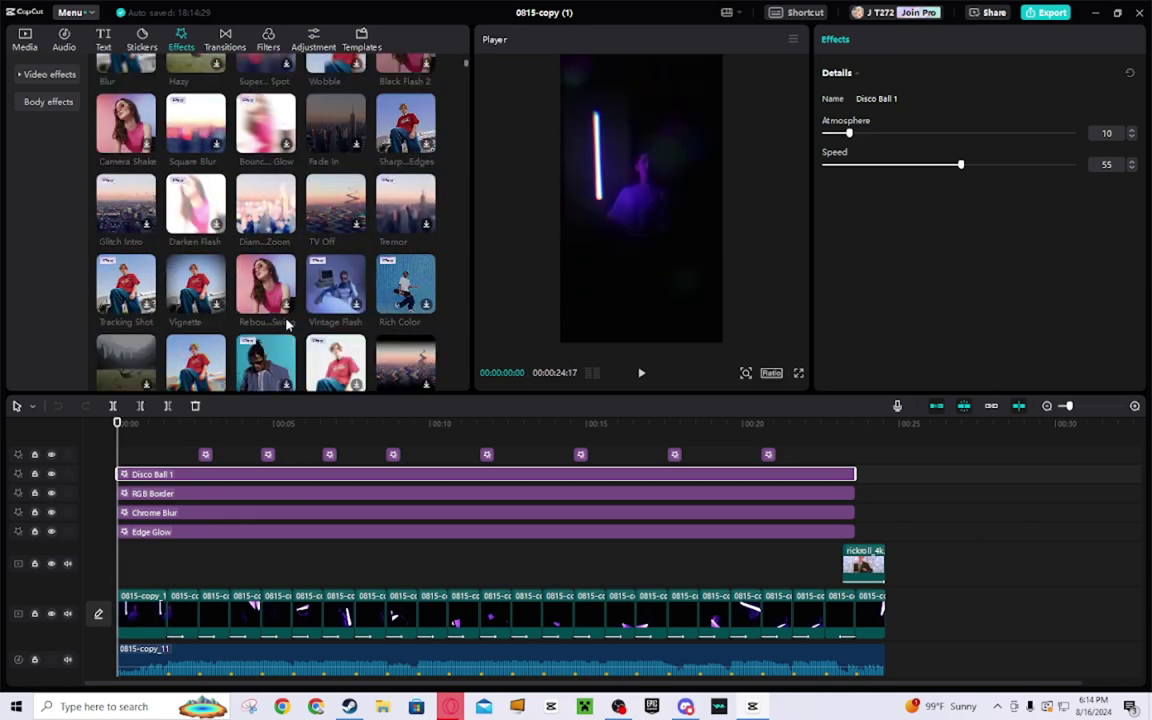
{"action": "scroll", "coordinate": [285, 323], "scroll_direction": "down", "scroll_amount": 1}
{"action": "left_click", "coordinate": [188, 493]}
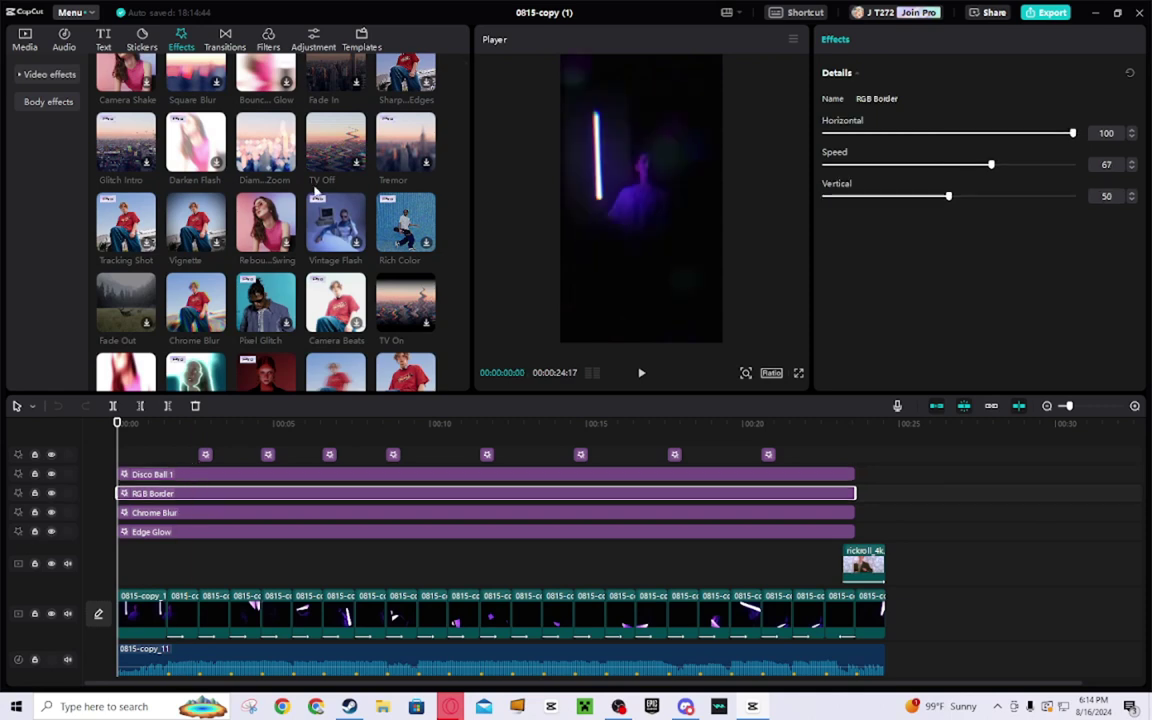
{"action": "scroll", "coordinate": [315, 190], "scroll_direction": "down", "scroll_amount": 2}
{"action": "scroll", "coordinate": [330, 250], "scroll_direction": "down", "scroll_amount": 1}
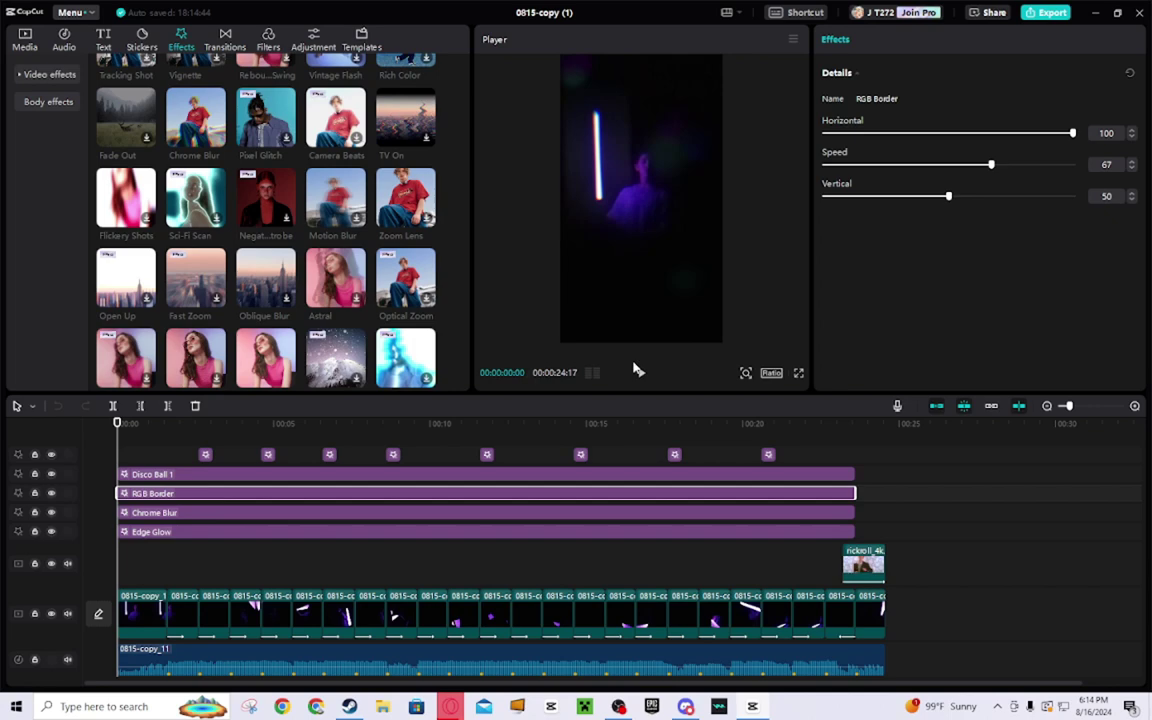
{"action": "left_click", "coordinate": [641, 374]}
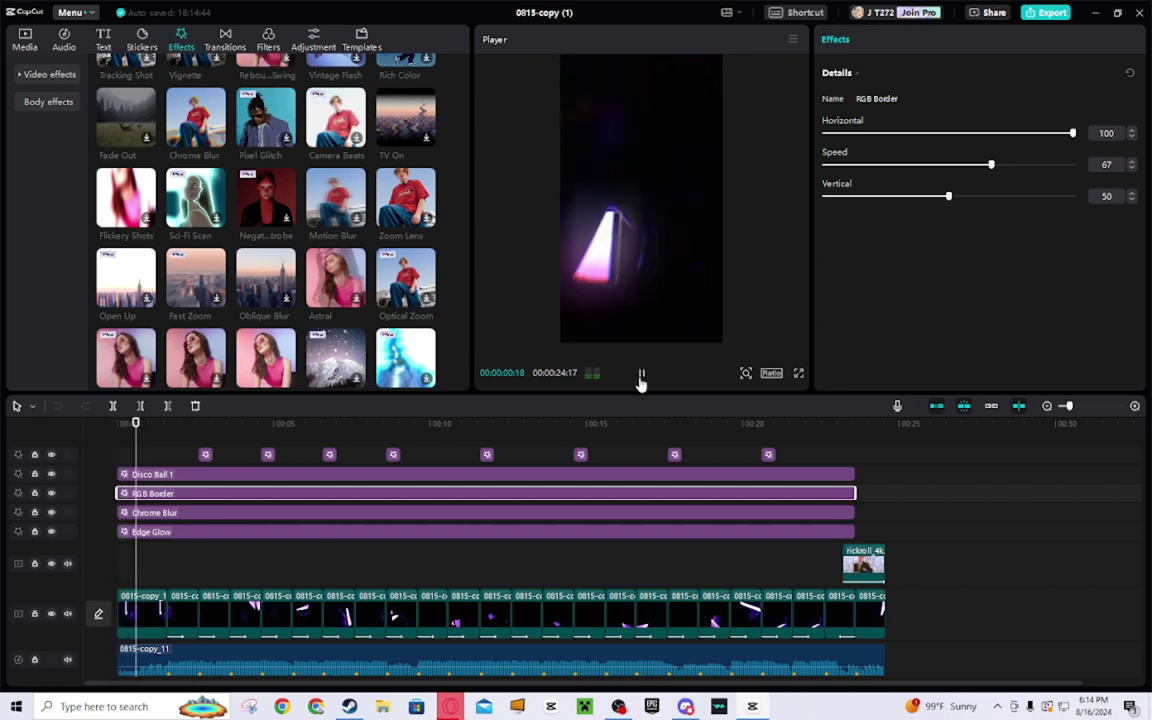
{"action": "left_click", "coordinate": [641, 376]}
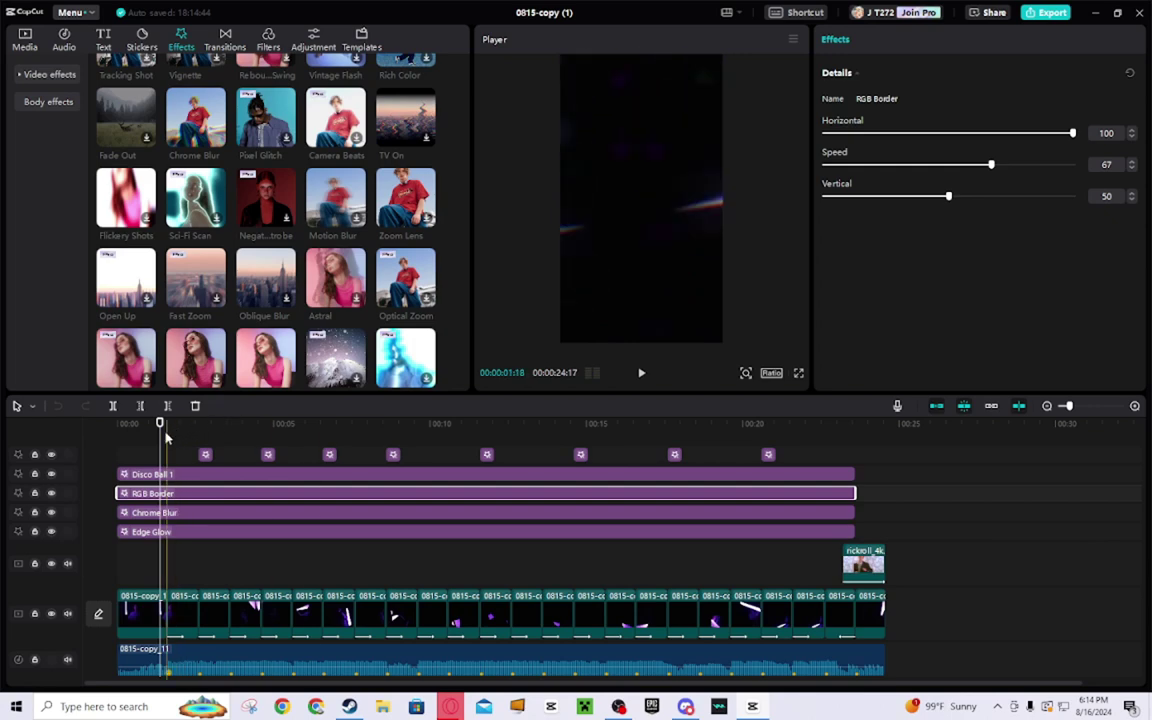
{"action": "left_click", "coordinate": [118, 423]}
Step: Check the Chrome Blur and Edge Glow settings at 25, then rewind to the start
{"action": "left_click", "coordinate": [186, 520]}
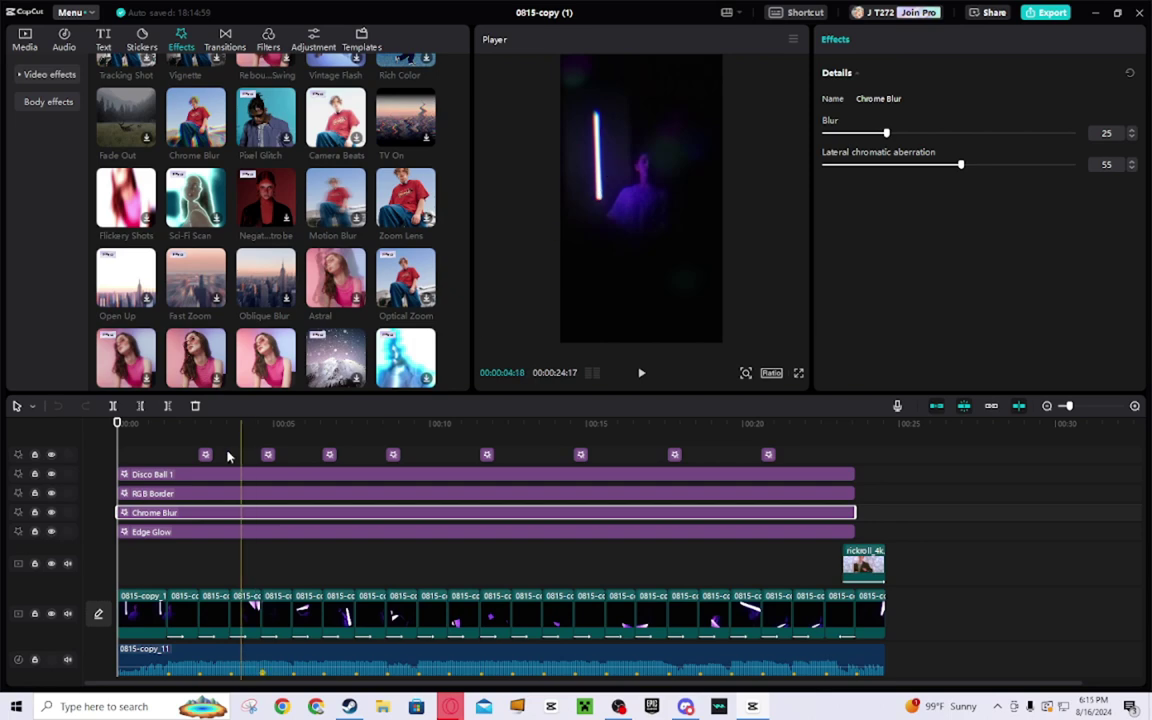
{"action": "left_click", "coordinate": [198, 531]}
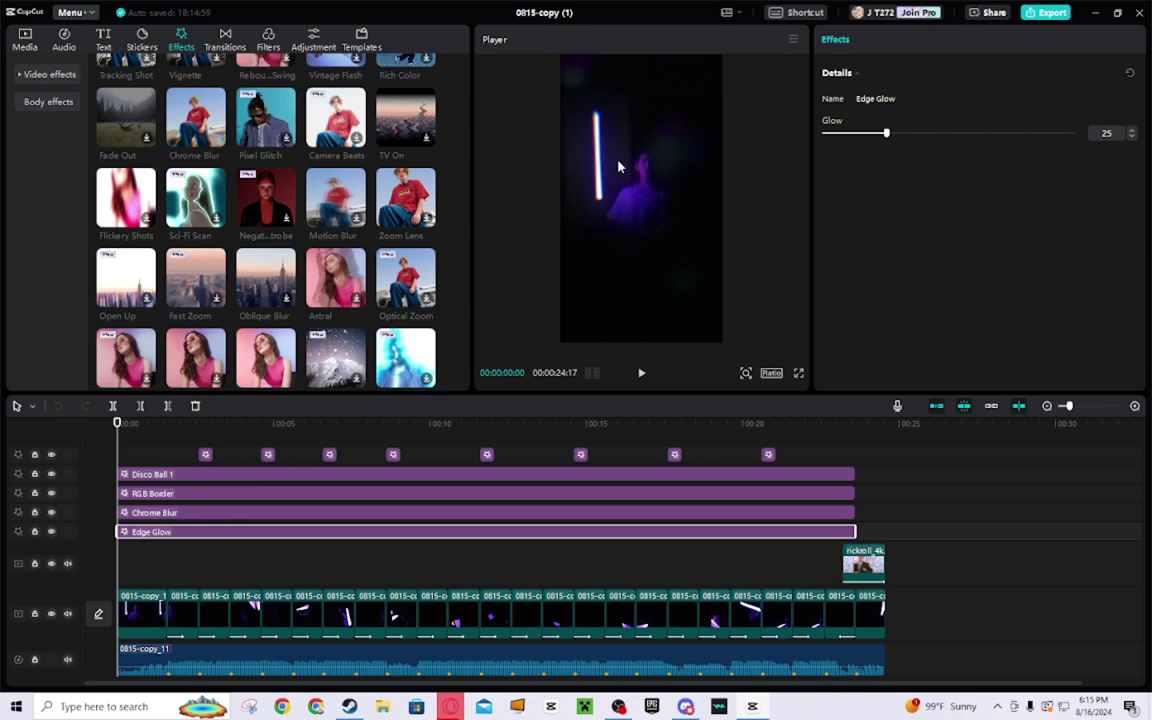
{"action": "left_click", "coordinate": [151, 462]}
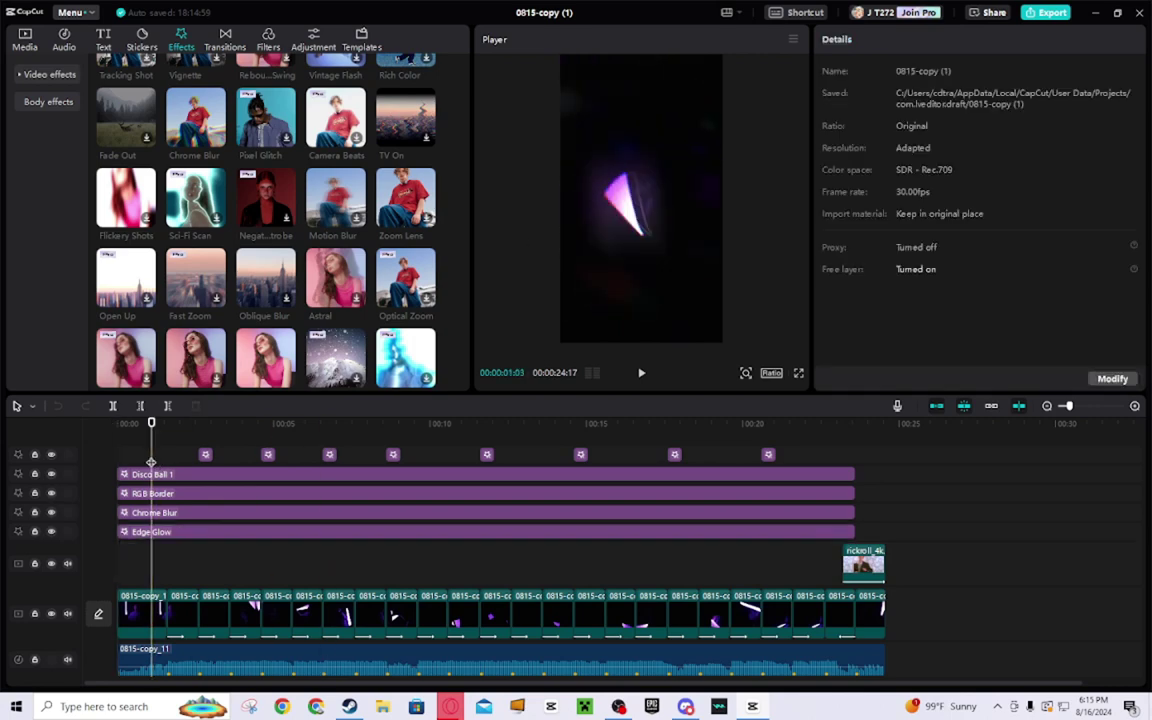
{"action": "left_click_drag", "start_coordinate": [151, 423], "coordinate": [127, 401]}
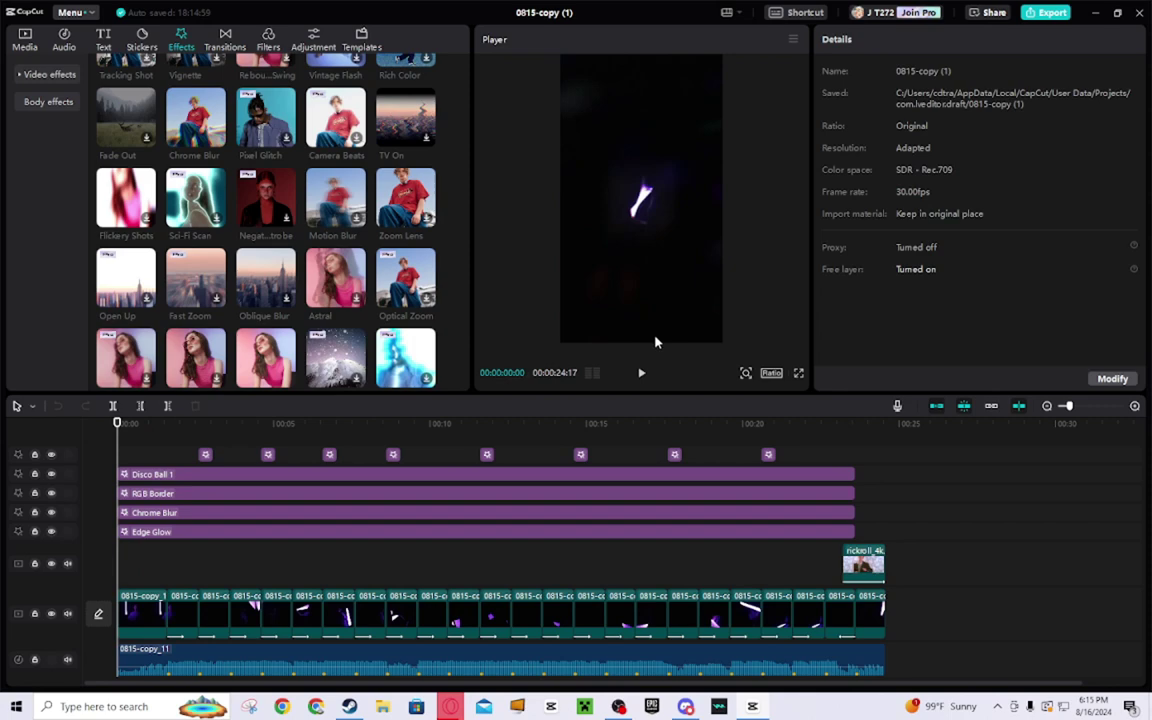
Step: Adjust Disco Ball 1's atmosphere, recheck the other three effects, and replay from the start
{"action": "left_click", "coordinate": [377, 481]}
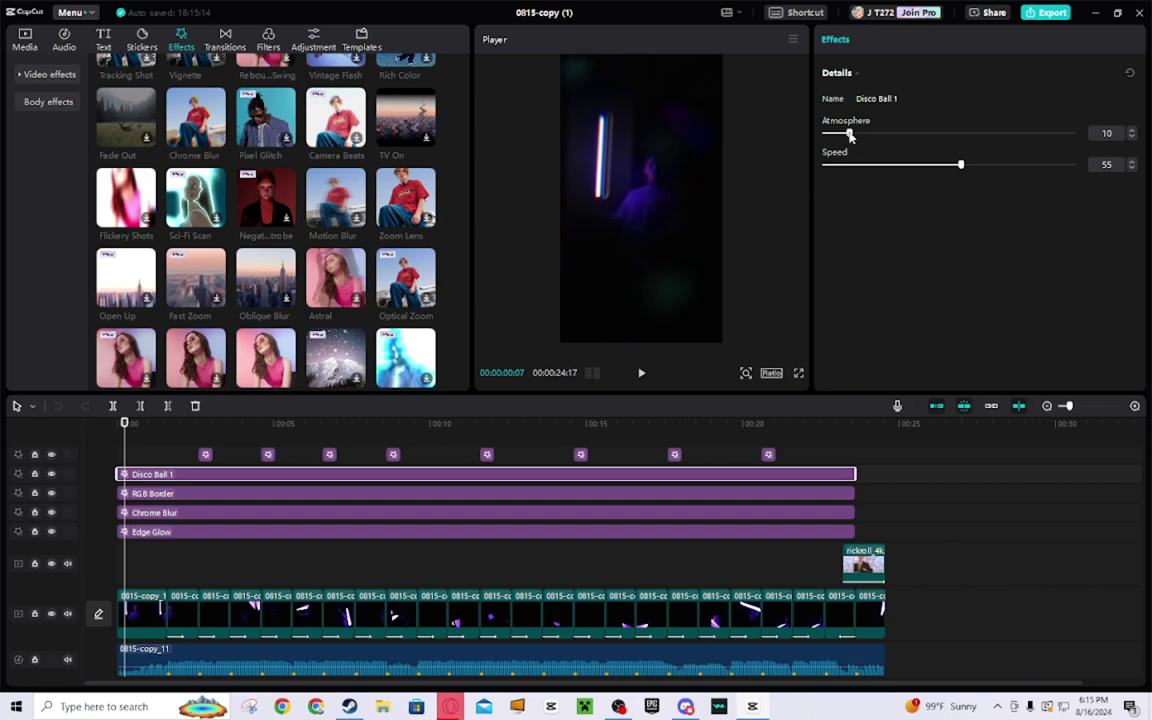
{"action": "mouse_move", "coordinate": [849, 134]}
{"action": "left_mouse_down"}
{"action": "mouse_move", "coordinate": [1088, 146]}
{"action": "mouse_move", "coordinate": [847, 145]}
{"action": "left_mouse_up"}
{"action": "left_click", "coordinate": [165, 493]}
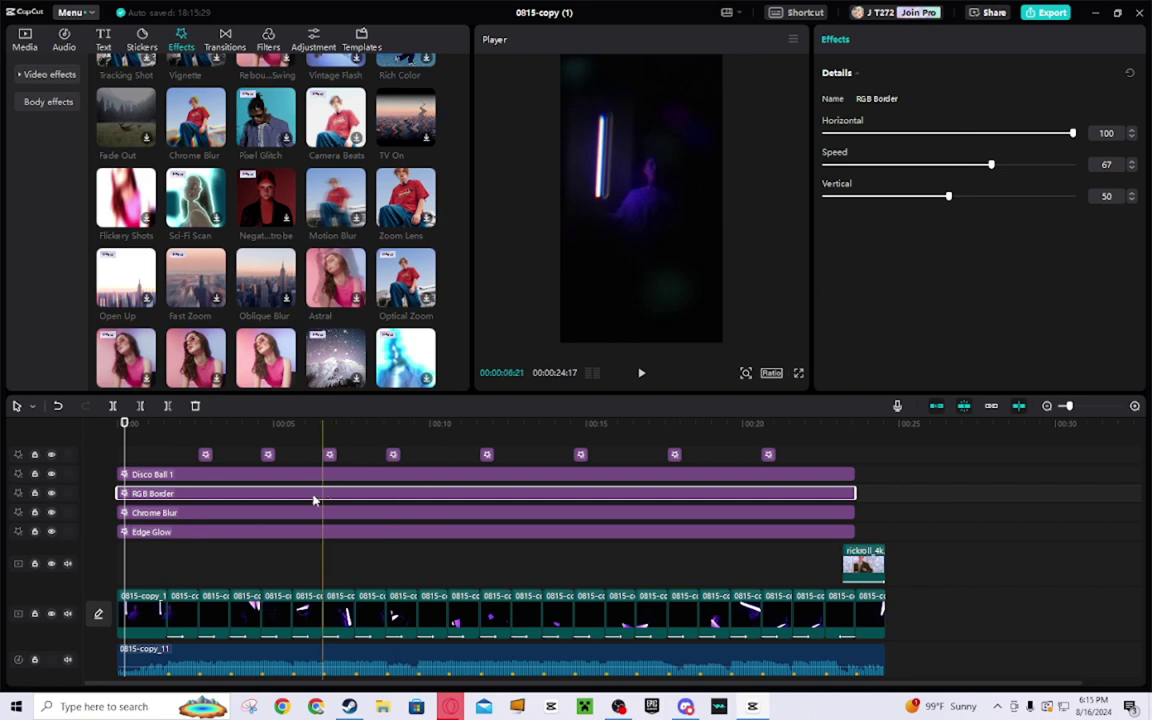
{"action": "left_click", "coordinate": [262, 515]}
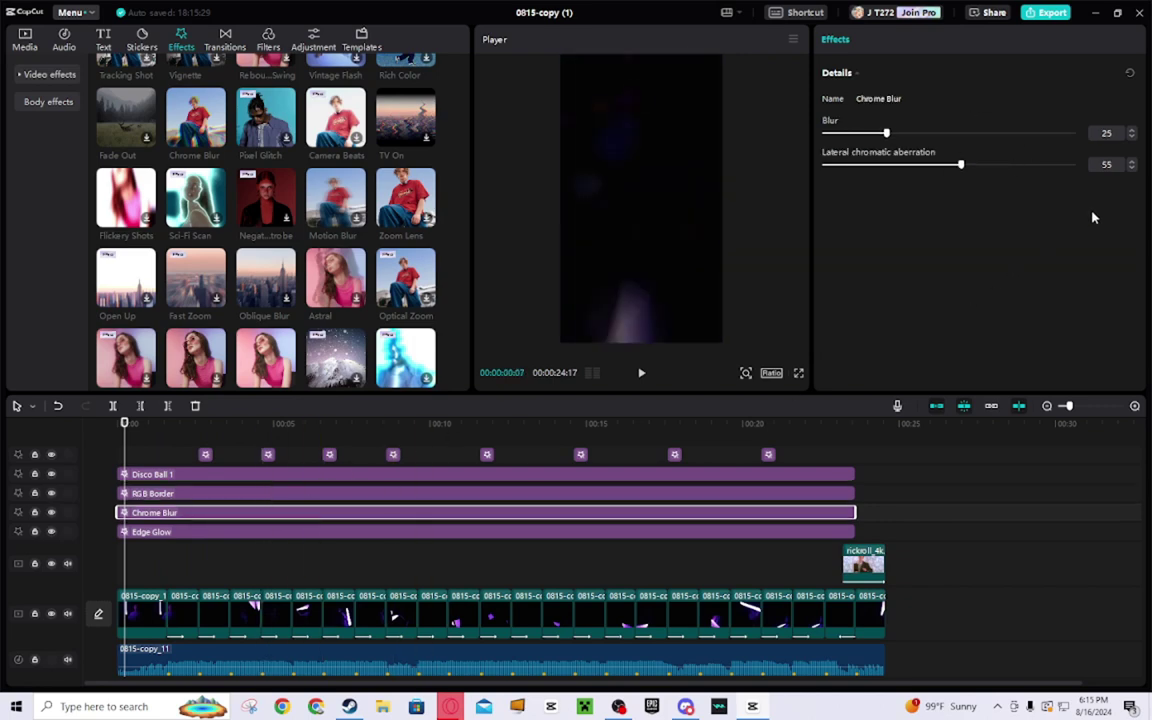
{"action": "left_click", "coordinate": [342, 530]}
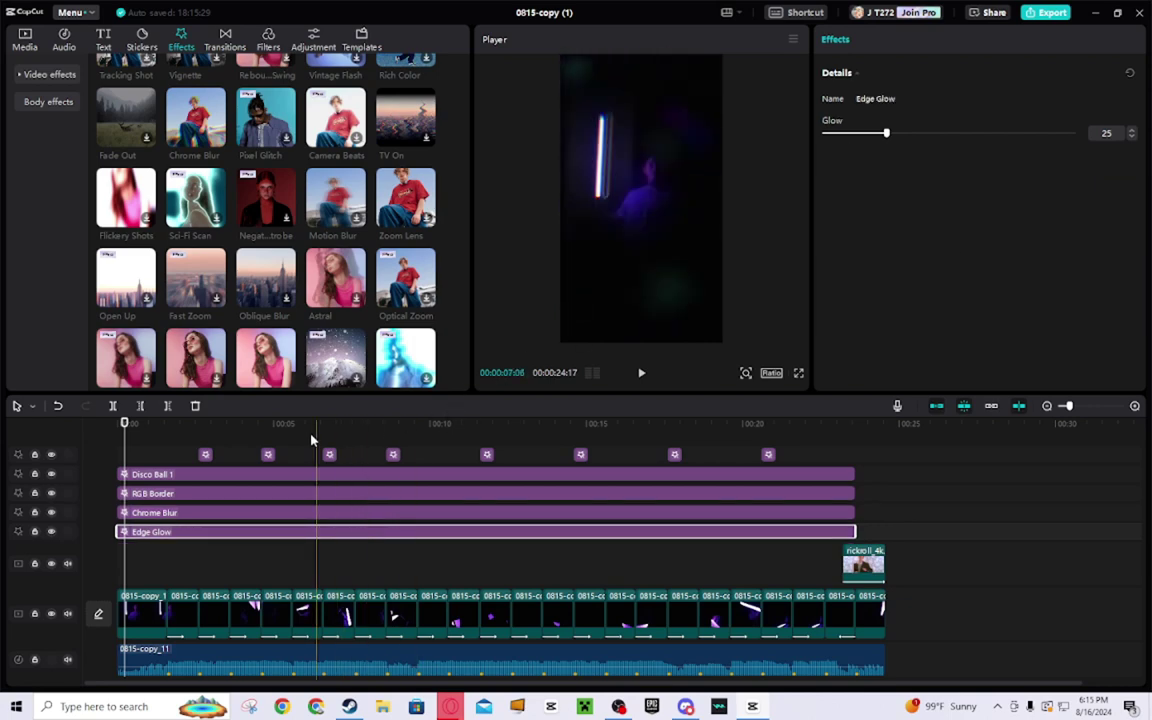
{"action": "left_click", "coordinate": [162, 455]}
{"action": "left_click_drag", "start_coordinate": [162, 455], "coordinate": [90, 465]}
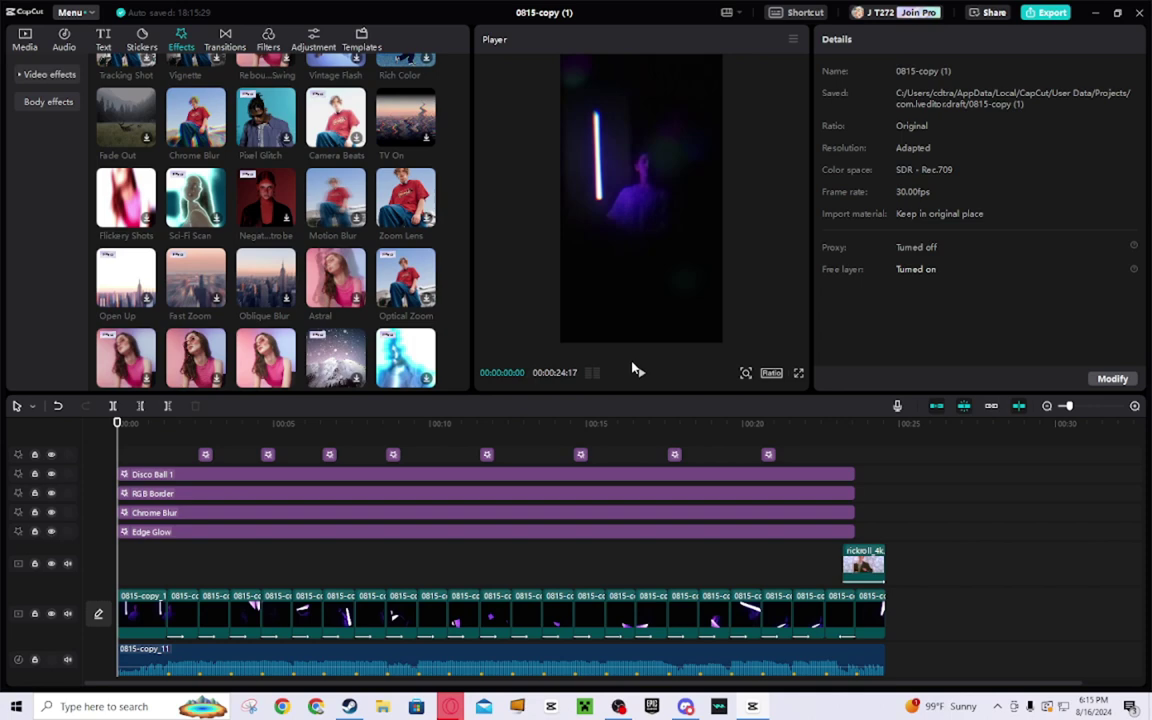
{"action": "left_click", "coordinate": [640, 373]}
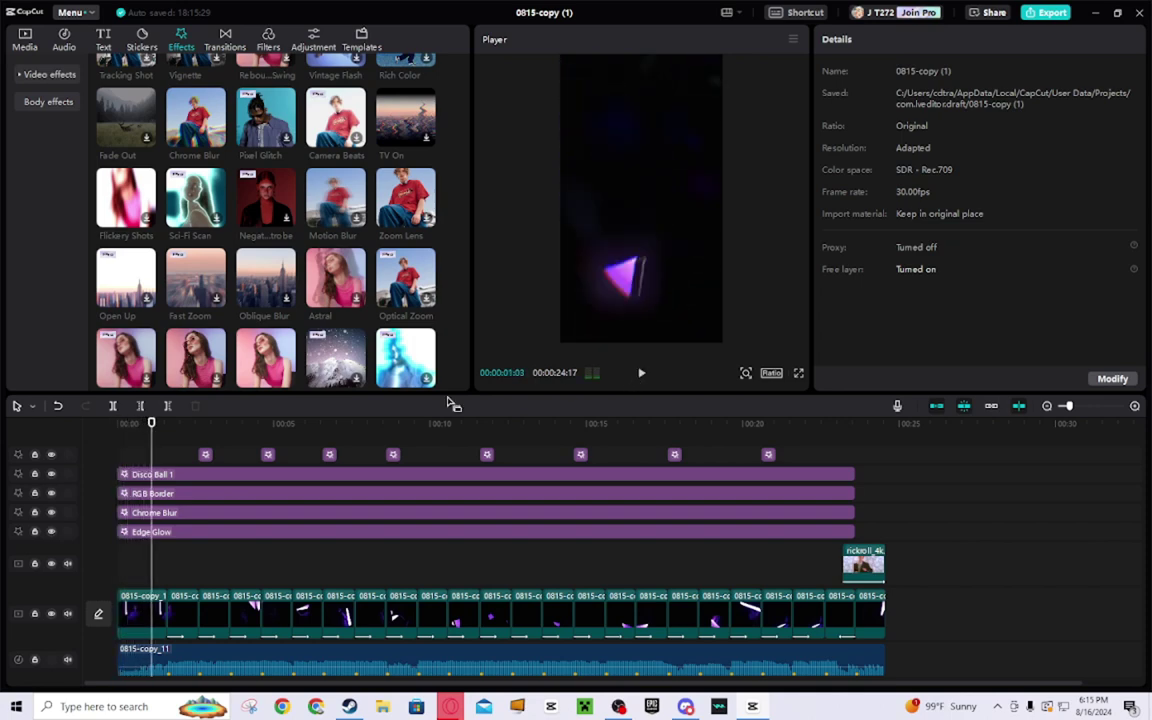
Step: Show the first Club Mood accent at Filters 100, Speed 33, and scrub and play around it
{"action": "left_click", "coordinate": [640, 373]}
{"action": "left_click", "coordinate": [203, 438]}
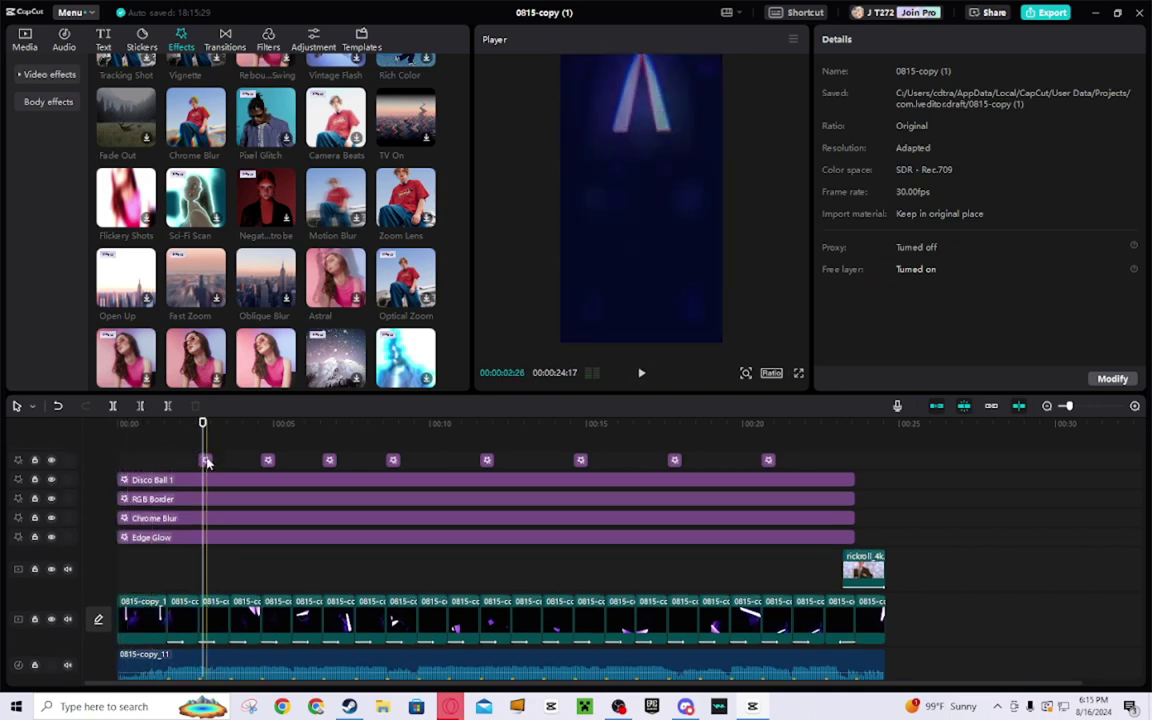
{"action": "left_click", "coordinate": [205, 458]}
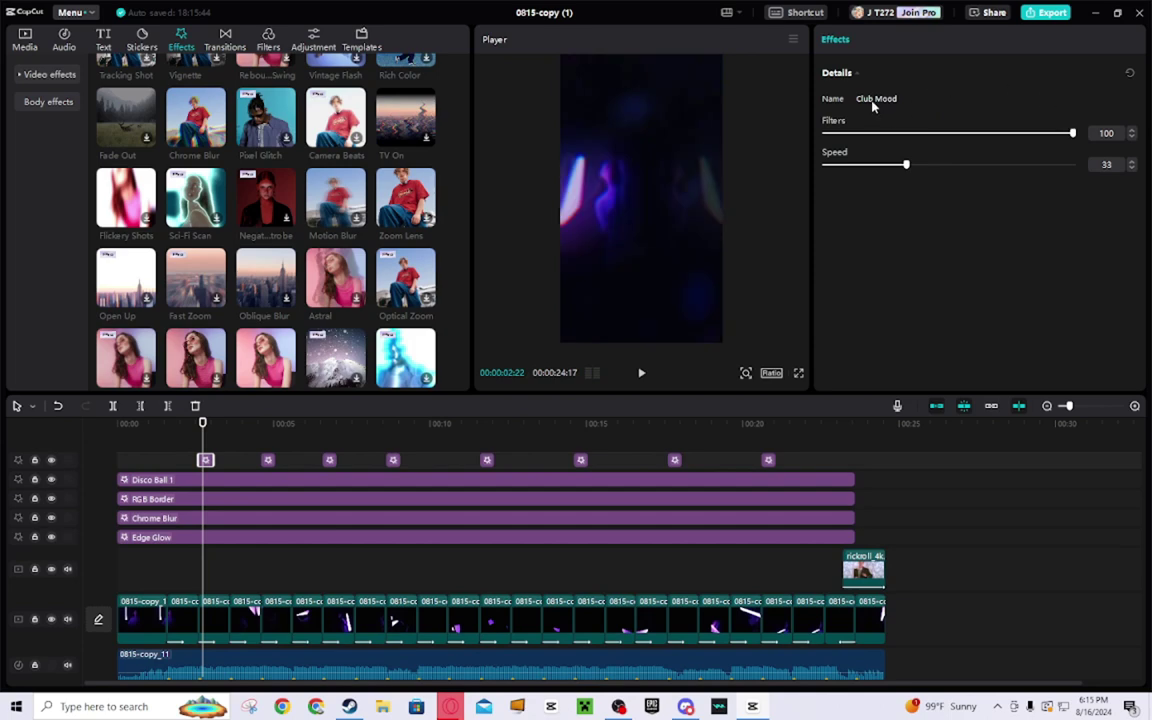
{"action": "scroll", "coordinate": [302, 222], "scroll_direction": "down", "scroll_amount": 3}
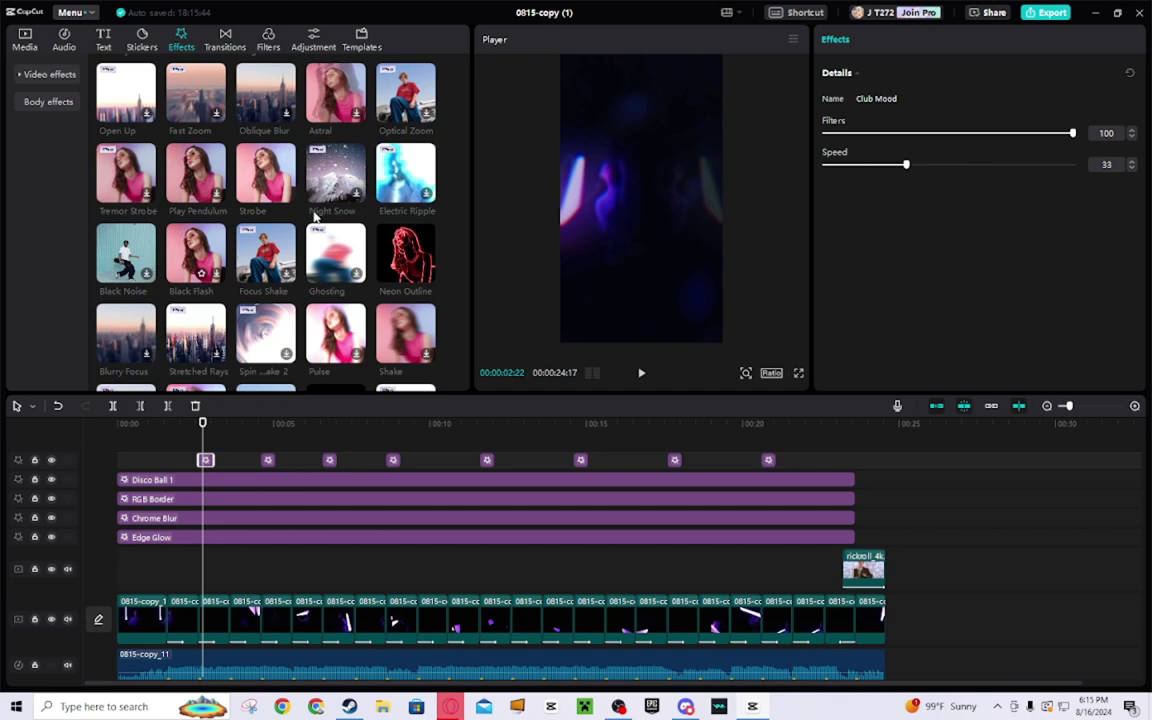
{"action": "left_click", "coordinate": [197, 433]}
{"action": "left_click_drag", "start_coordinate": [197, 433], "coordinate": [178, 432]}
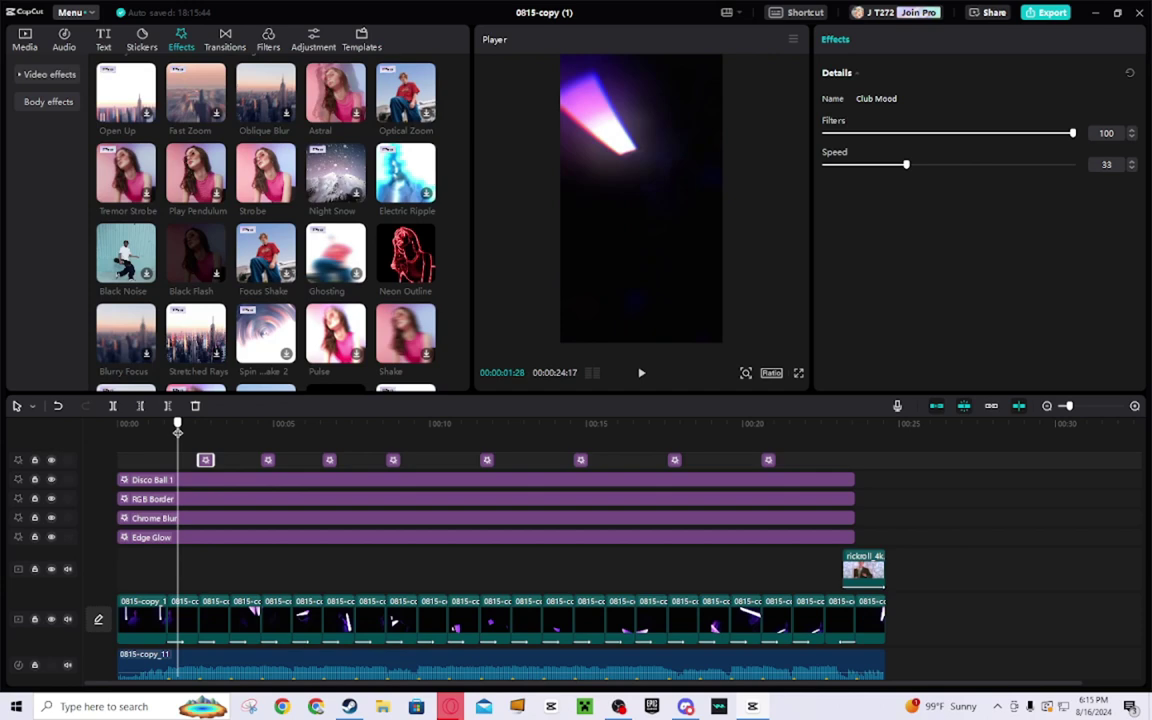
{"action": "left_click_drag", "start_coordinate": [178, 432], "coordinate": [179, 432]}
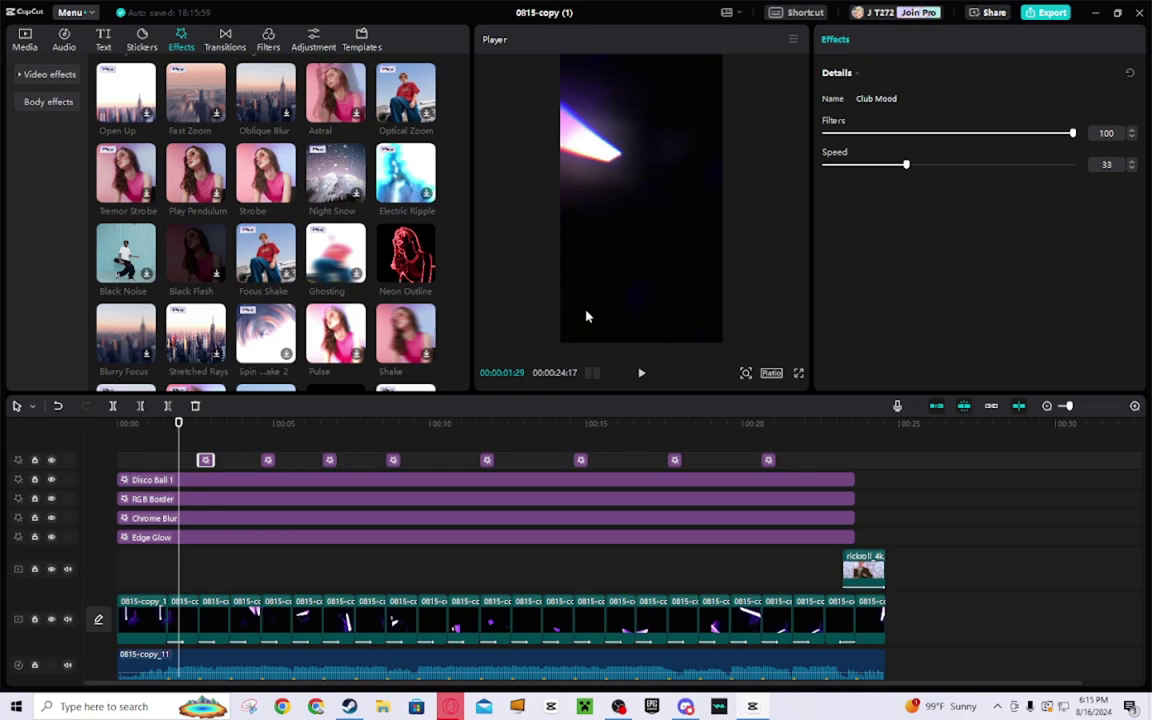
{"action": "left_click", "coordinate": [644, 374]}
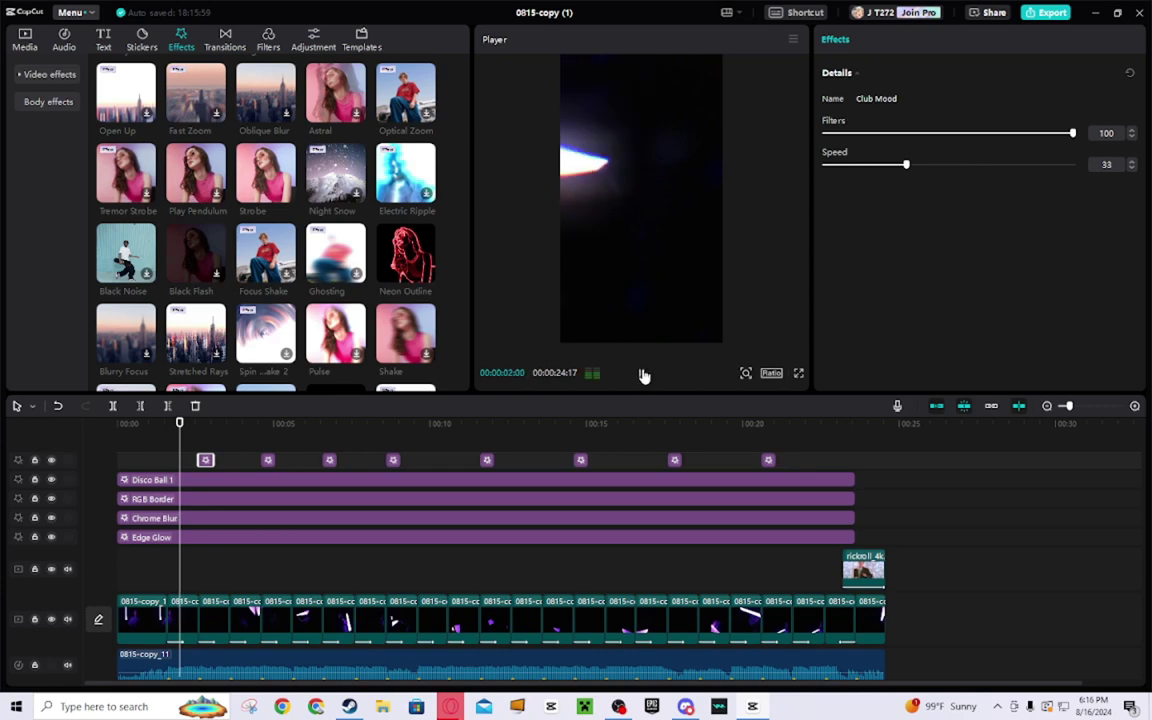
{"action": "left_click_drag", "start_coordinate": [218, 432], "coordinate": [207, 424]}
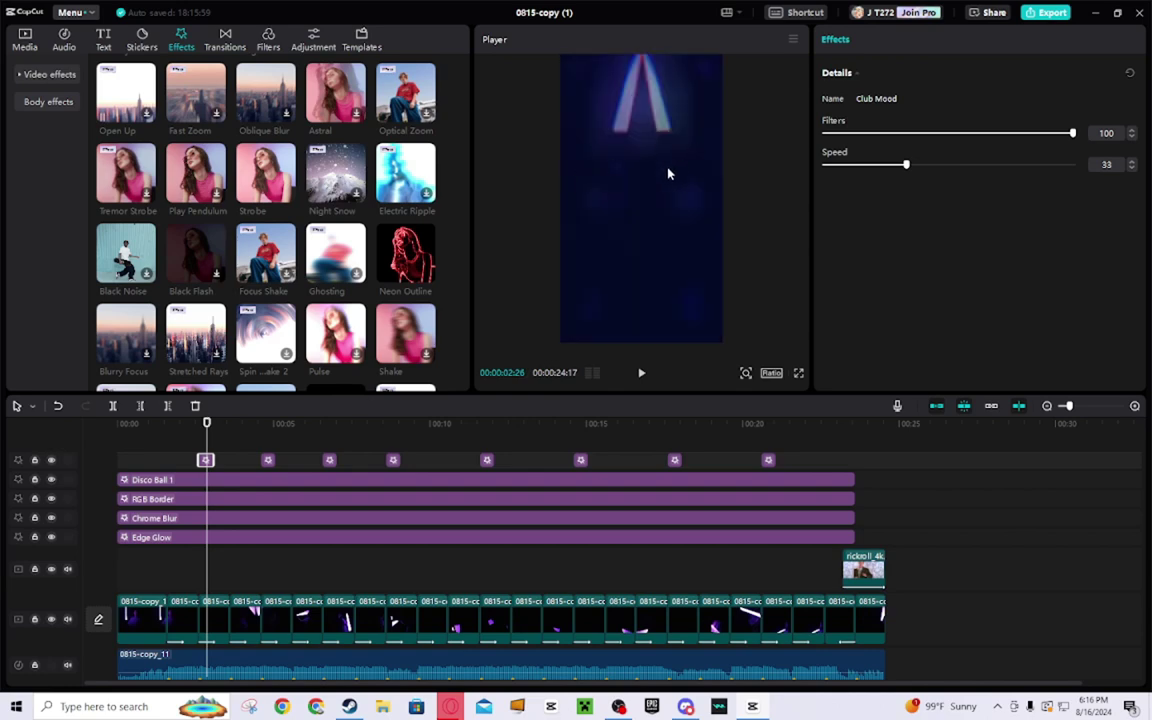
{"action": "left_click_drag", "start_coordinate": [206, 432], "coordinate": [843, 421]}
{"action": "left_click", "coordinate": [276, 430]}
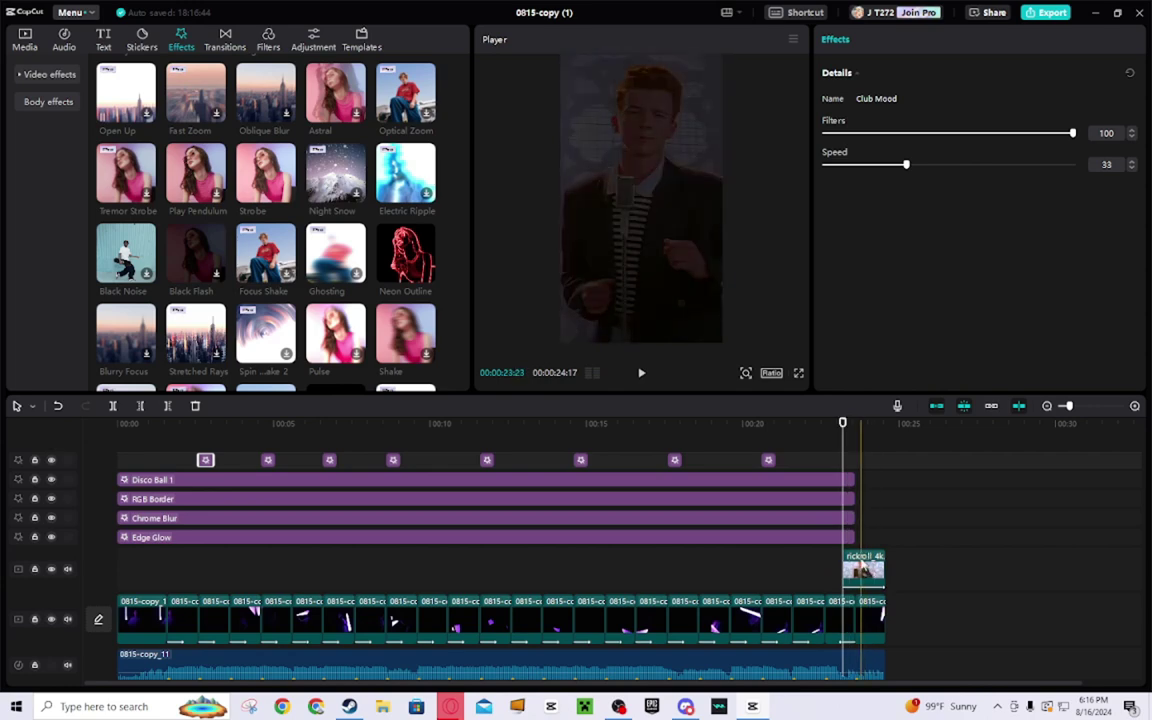
Step: Check that rickroll_4k has 50% opacity and a 1.4s Fade In entrance
{"action": "left_click", "coordinate": [850, 495]}
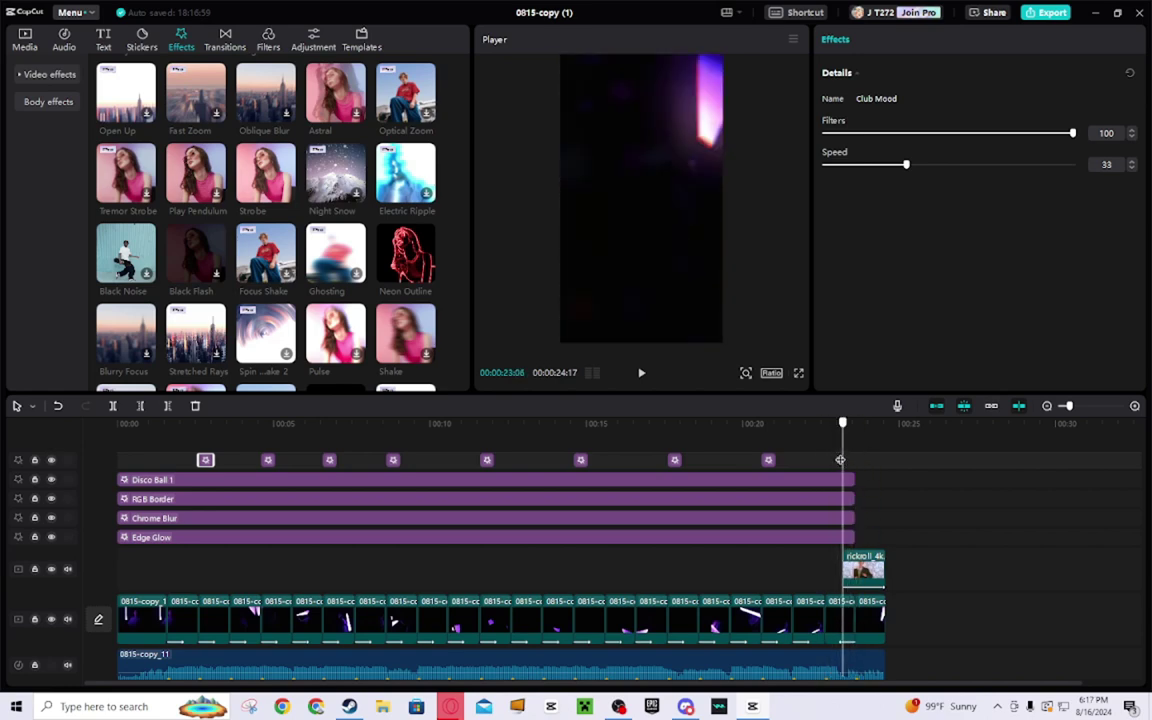
{"action": "left_click", "coordinate": [866, 571]}
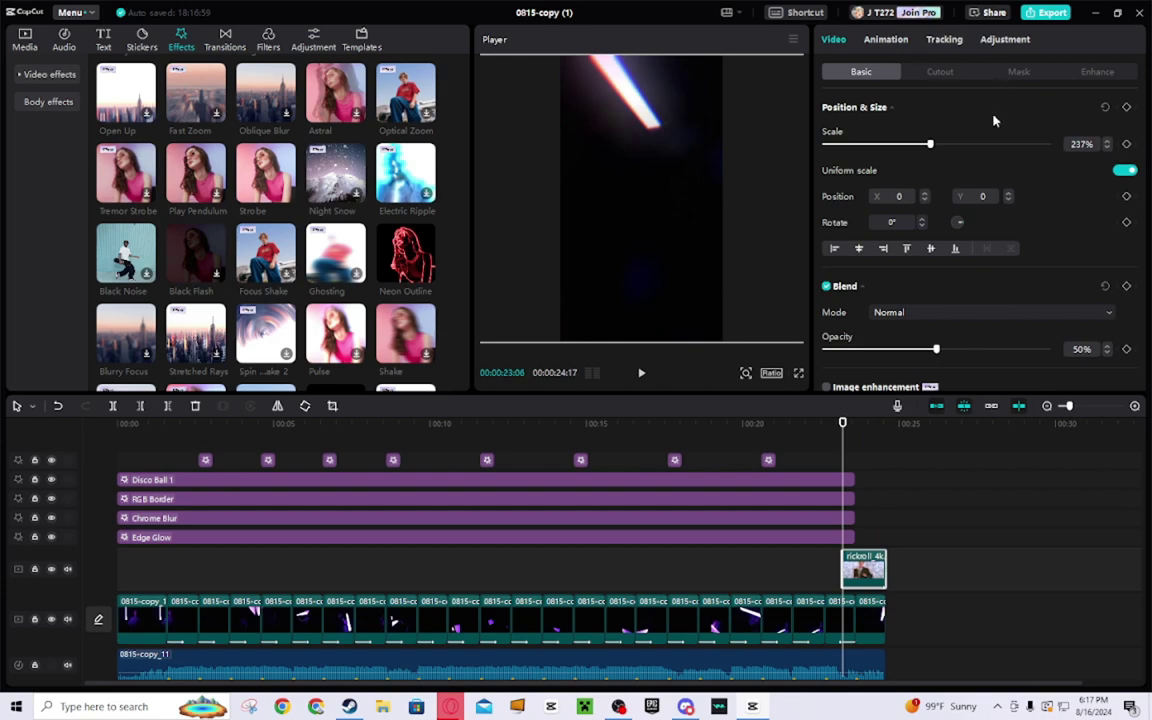
{"action": "scroll", "coordinate": [880, 220], "scroll_direction": "down", "scroll_amount": 2}
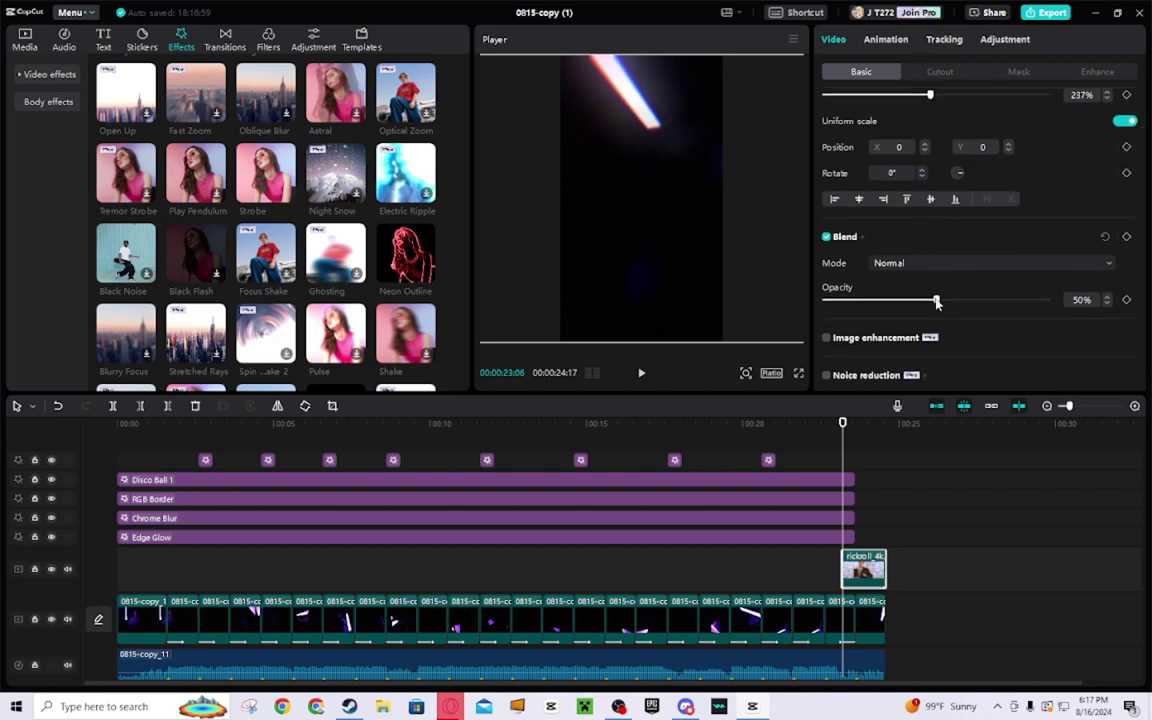
{"action": "left_click", "coordinate": [881, 478]}
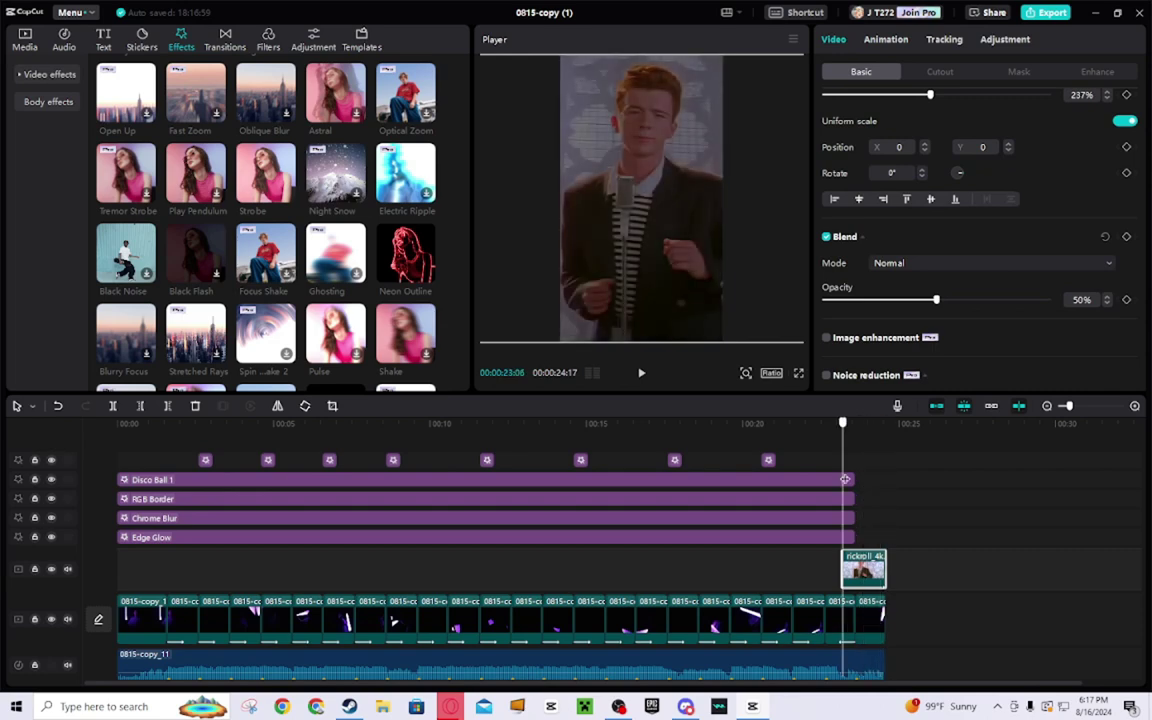
{"action": "left_click", "coordinate": [886, 39]}
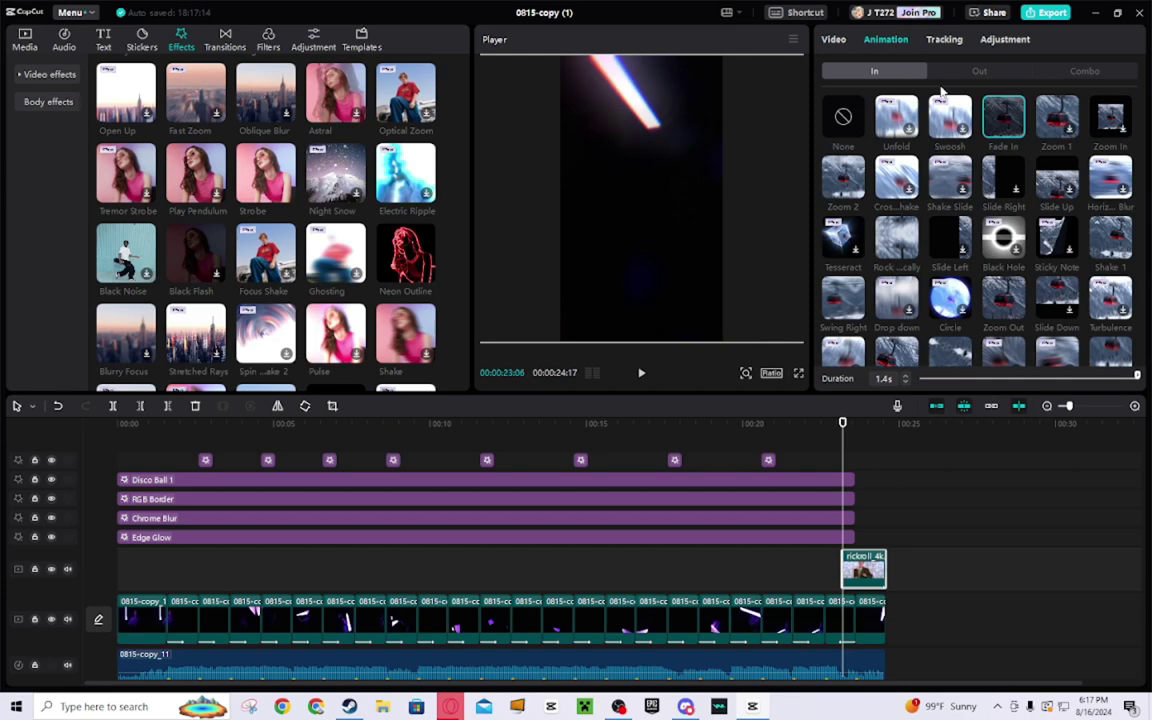